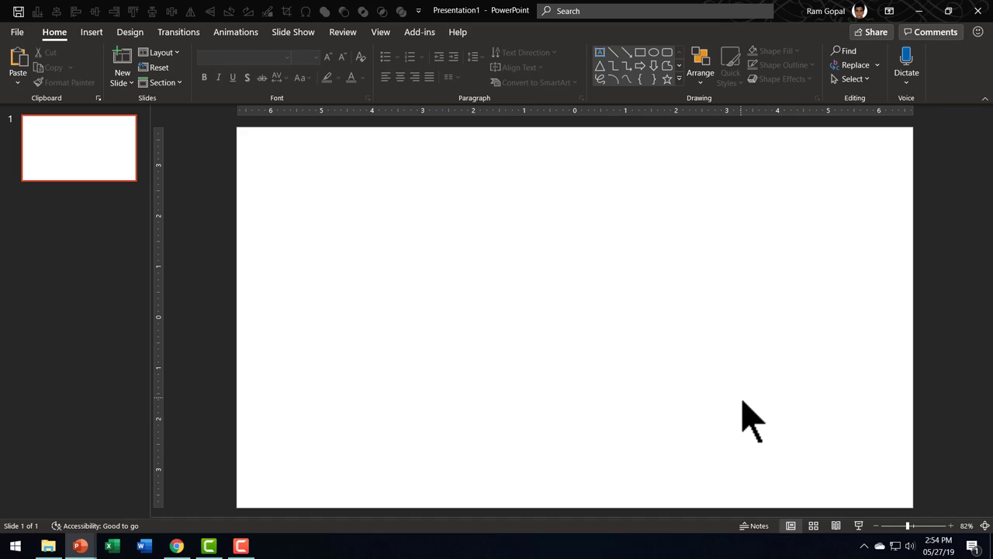
Step: Insert a text box near the slide centre containing the word 'Bulb'
{"action": "left_click", "coordinate": [679, 78]}
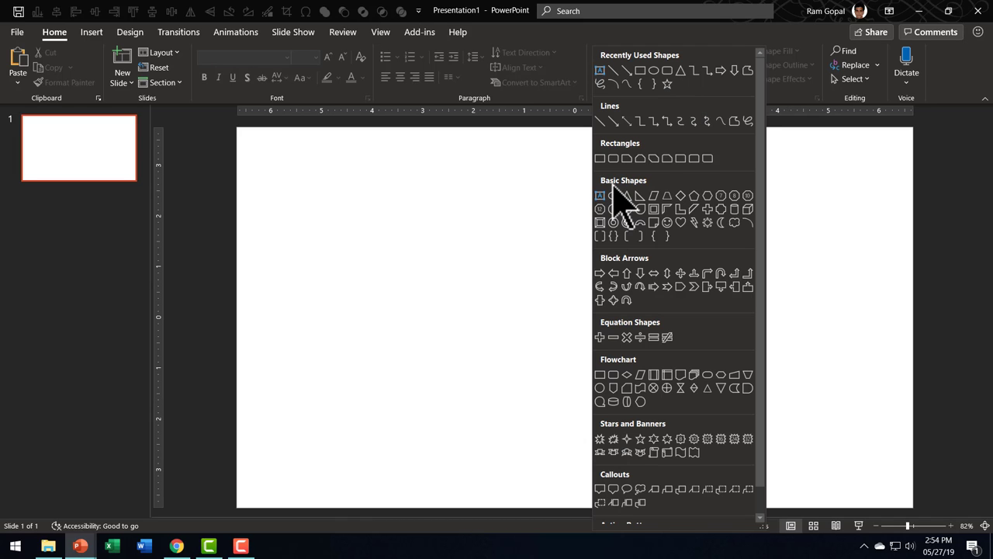
{"action": "left_click", "coordinate": [600, 196]}
{"action": "left_click", "coordinate": [450, 286]}
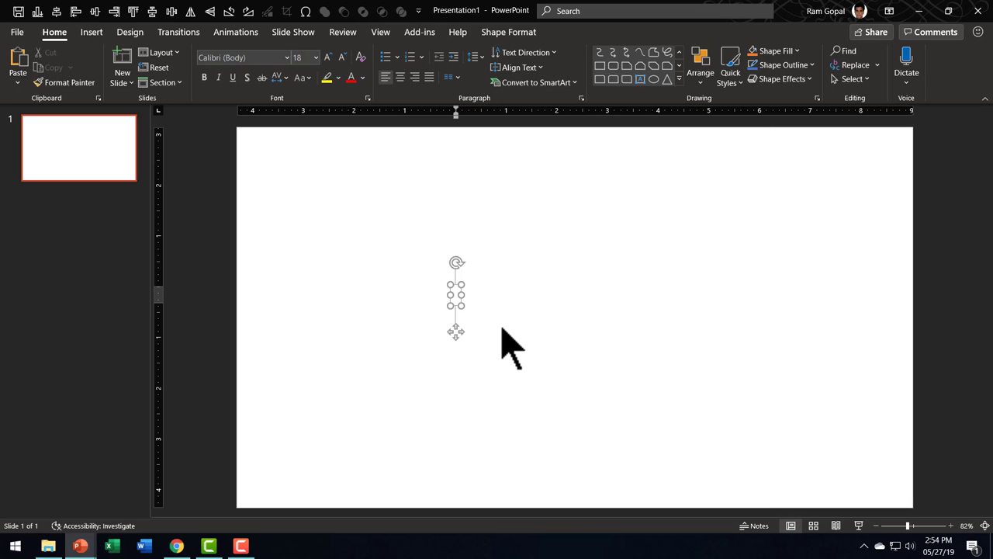
{"action": "type", "text": "Bulb"}
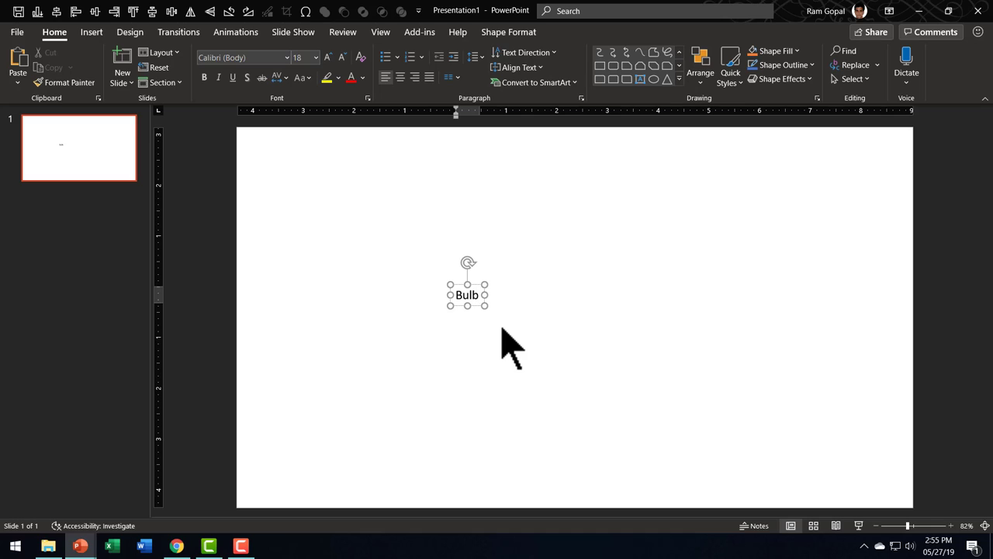
{"action": "left_click", "coordinate": [480, 286]}
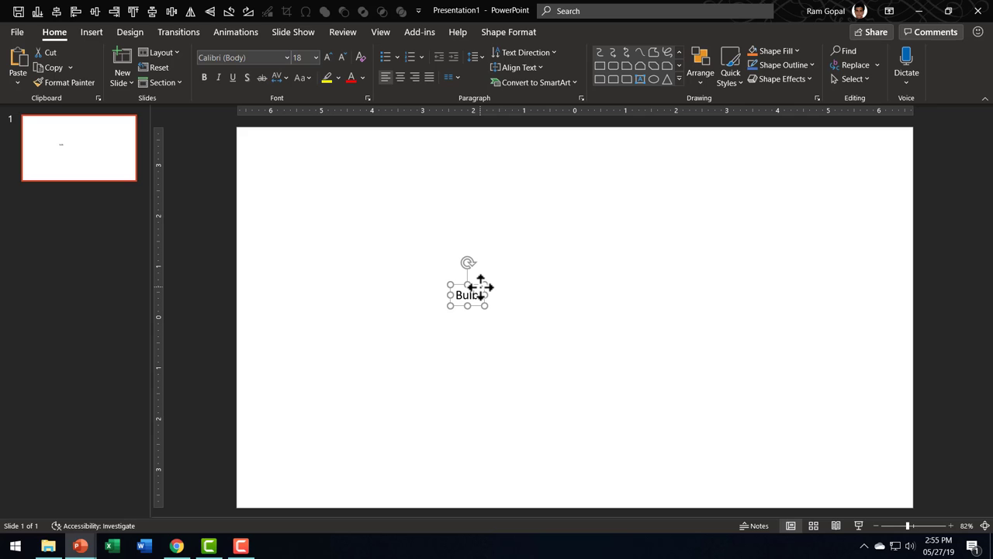
Step: Set the Bulb text to the Courgette font
{"action": "left_click", "coordinate": [287, 58]}
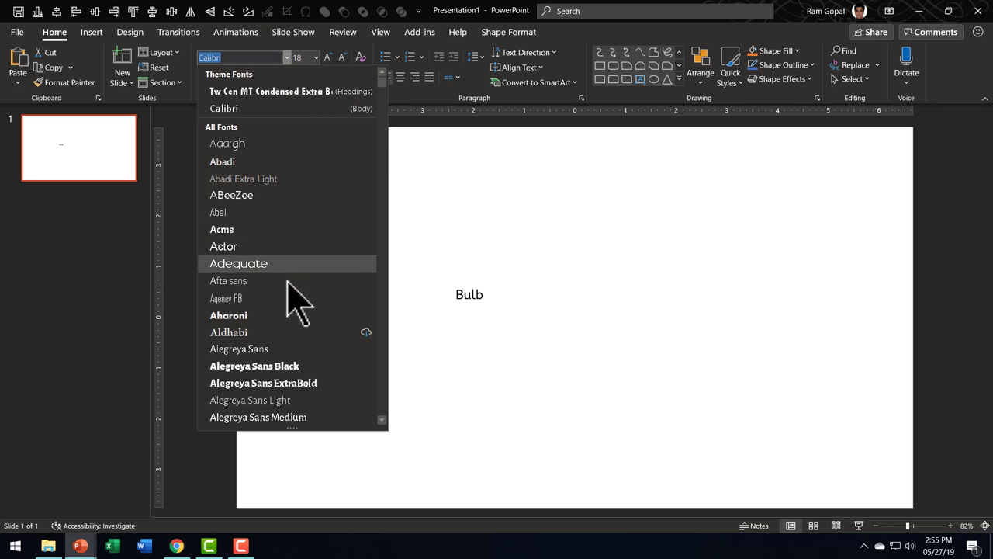
{"action": "scroll", "coordinate": [295, 299], "scroll_direction": "down", "scroll_amount": 5}
{"action": "scroll", "coordinate": [298, 301], "scroll_direction": "down", "scroll_amount": 4}
{"action": "scroll", "coordinate": [299, 302], "scroll_direction": "down", "scroll_amount": 4}
{"action": "scroll", "coordinate": [291, 318], "scroll_direction": "down", "scroll_amount": 3}
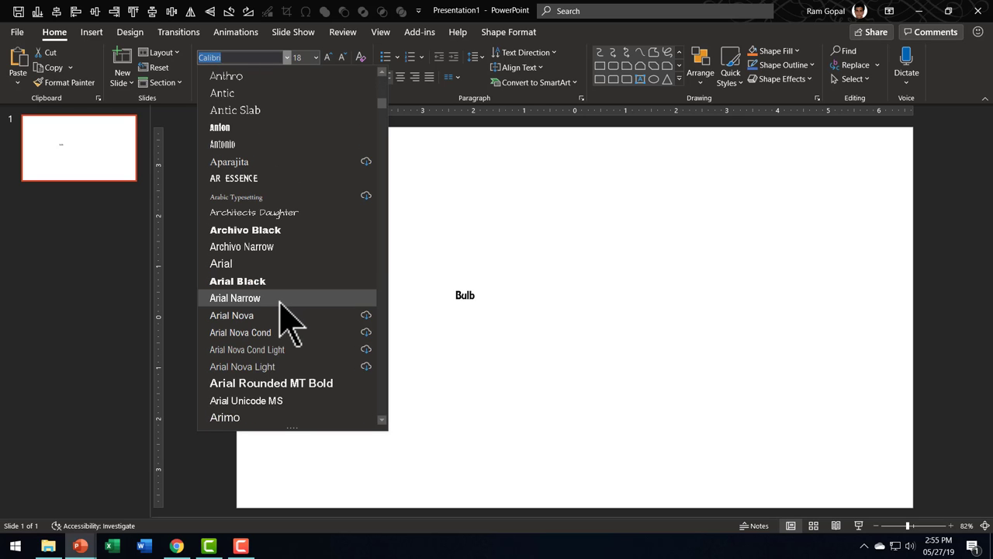
{"action": "scroll", "coordinate": [284, 314], "scroll_direction": "down", "scroll_amount": 1}
{"action": "scroll", "coordinate": [279, 303], "scroll_direction": "down", "scroll_amount": 4}
{"action": "scroll", "coordinate": [284, 315], "scroll_direction": "down", "scroll_amount": 3}
{"action": "scroll", "coordinate": [283, 305], "scroll_direction": "down", "scroll_amount": 3}
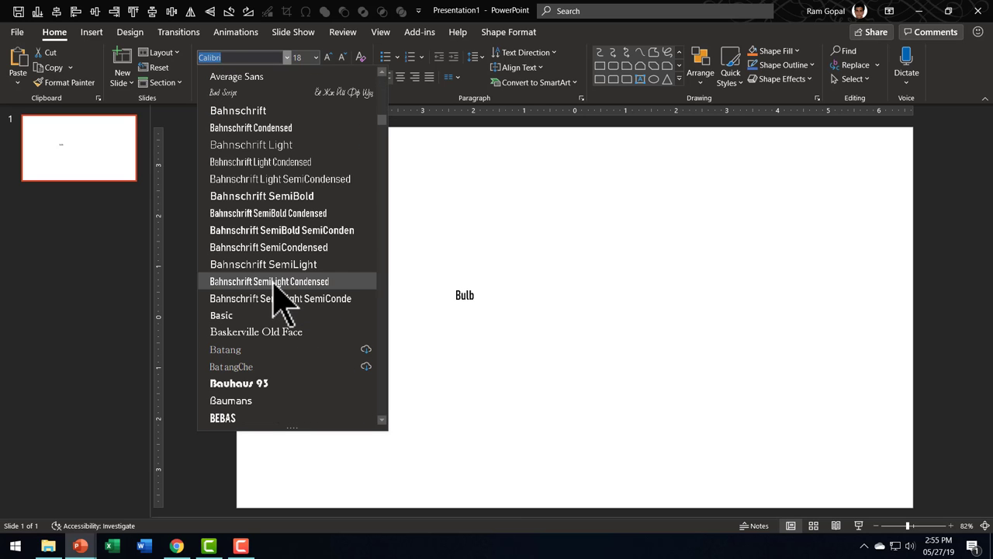
{"action": "scroll", "coordinate": [280, 295], "scroll_direction": "down", "scroll_amount": 3}
{"action": "scroll", "coordinate": [272, 294], "scroll_direction": "down", "scroll_amount": 3}
{"action": "scroll", "coordinate": [268, 310], "scroll_direction": "down", "scroll_amount": 4}
{"action": "scroll", "coordinate": [264, 325], "scroll_direction": "down", "scroll_amount": 2}
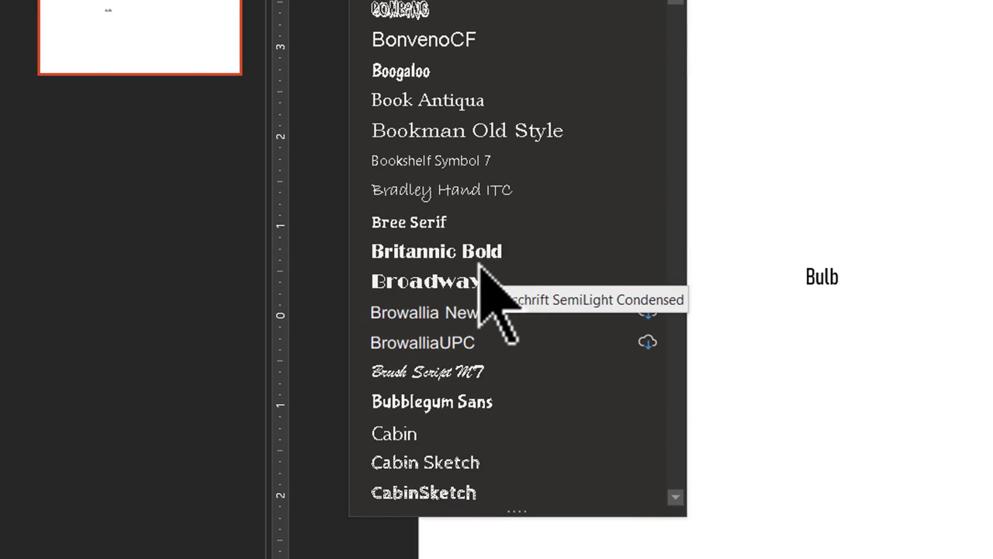
{"action": "scroll", "coordinate": [252, 341], "scroll_direction": "down", "scroll_amount": 10}
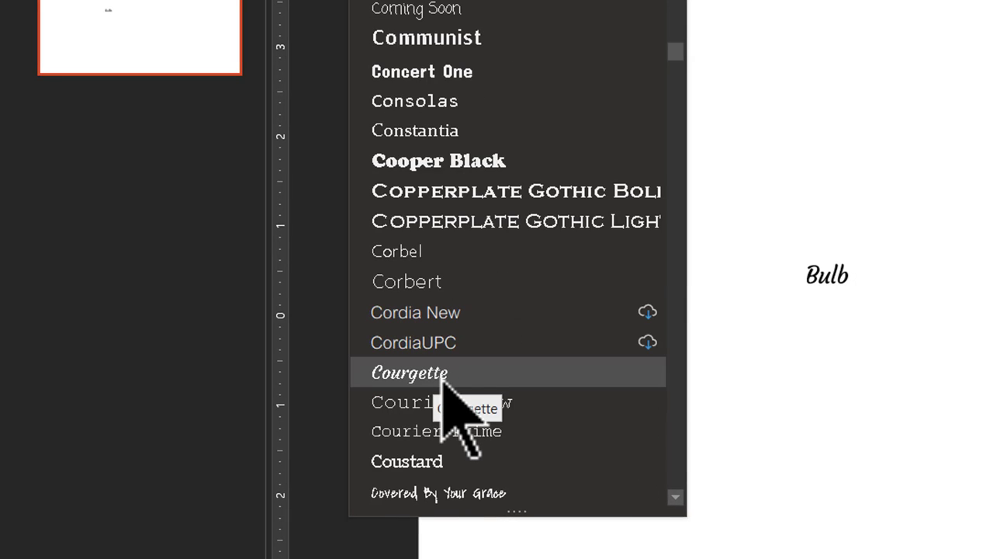
{"action": "left_click", "coordinate": [444, 378]}
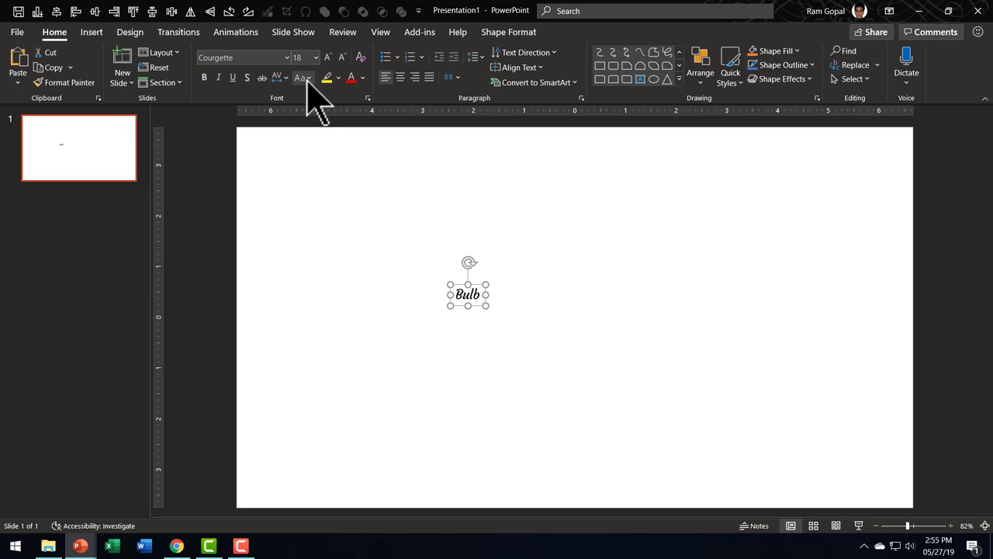
Step: Enlarge the Bulb text from 96 to 239 pt and move it to the slide centre
{"action": "left_click", "coordinate": [316, 58]}
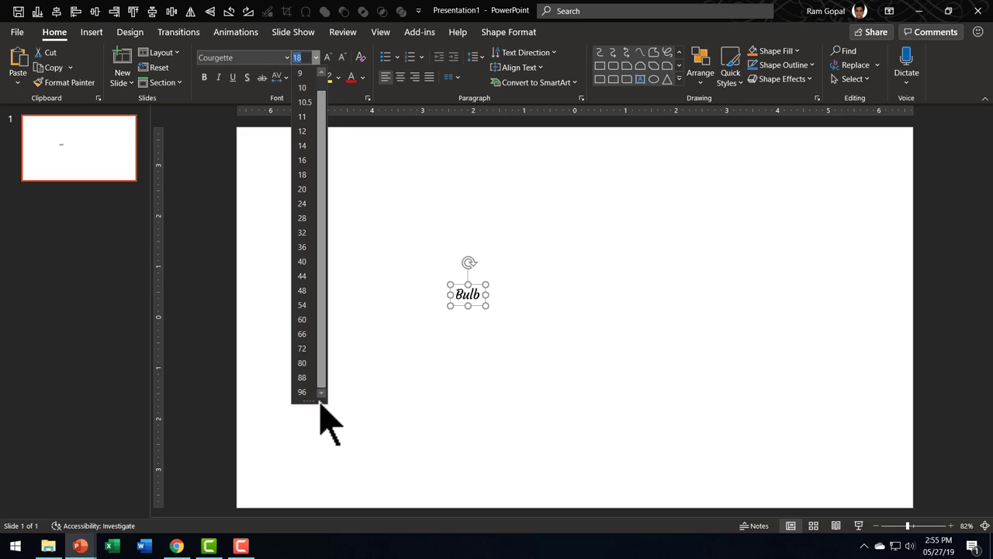
{"action": "left_click", "coordinate": [303, 391]}
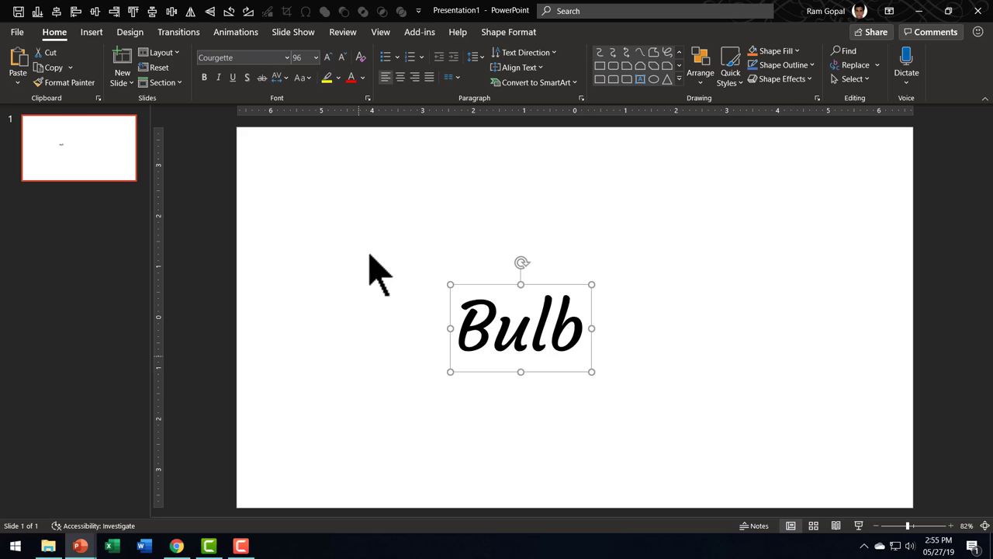
{"action": "left_click", "coordinate": [326, 59]}
{"action": "left_click", "coordinate": [328, 58]}
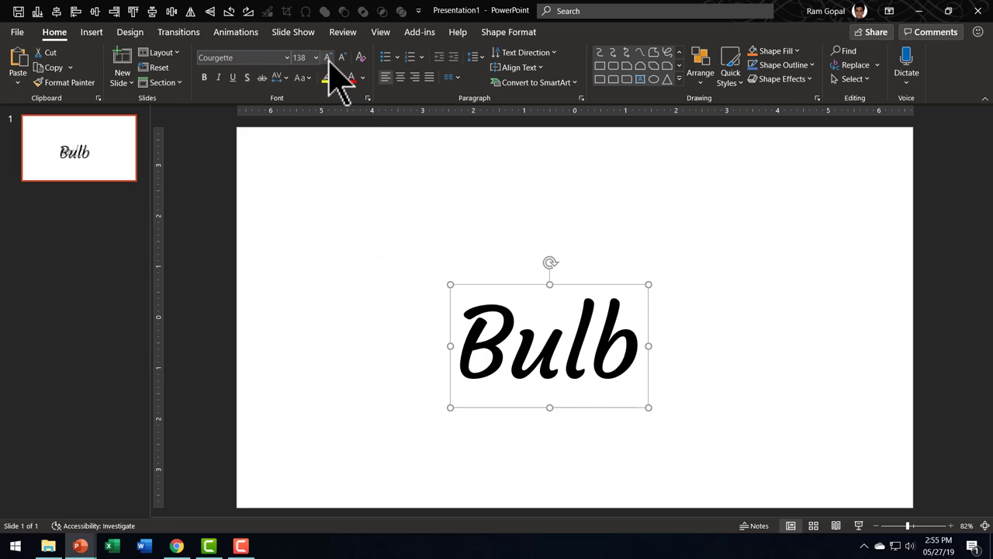
{"action": "left_click", "coordinate": [328, 58]}
{"action": "left_click", "coordinate": [327, 58]}
{"action": "left_click", "coordinate": [327, 58]}
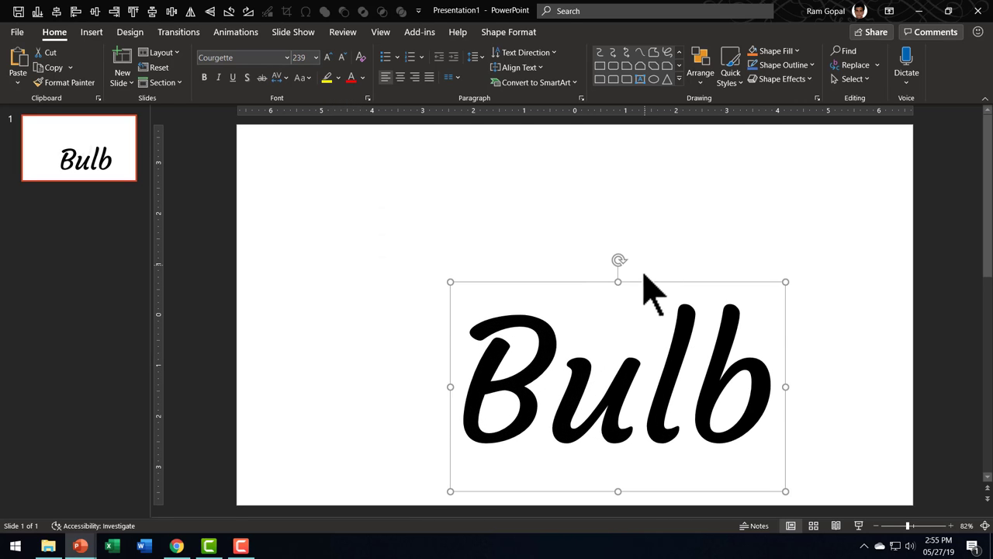
{"action": "mouse_move", "coordinate": [641, 282]}
{"action": "left_mouse_down"}
{"action": "mouse_move", "coordinate": [591, 238]}
{"action": "mouse_move", "coordinate": [581, 202]}
{"action": "left_mouse_up"}
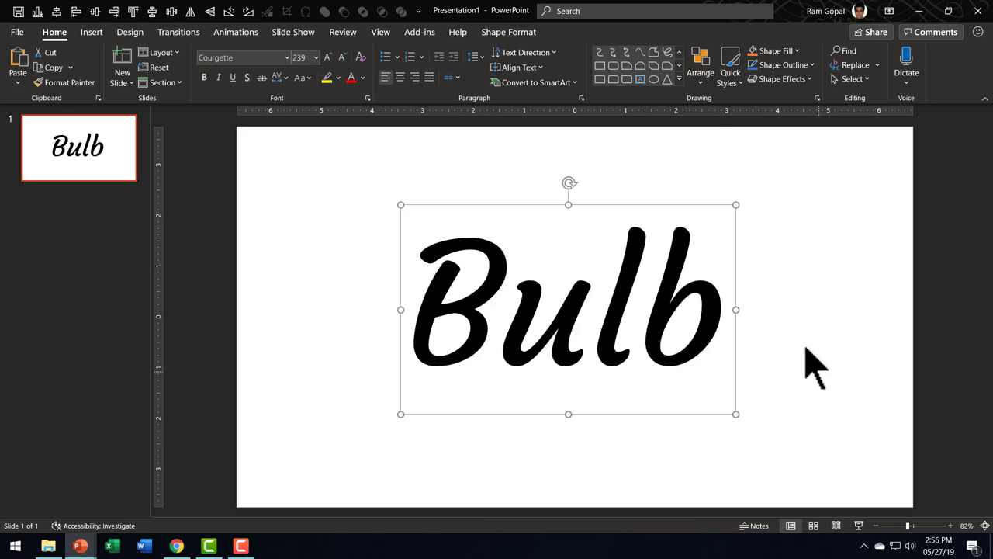
Step: Draw a freeform curve tracing the B's left stem and lower bowl
{"action": "left_click", "coordinate": [679, 80]}
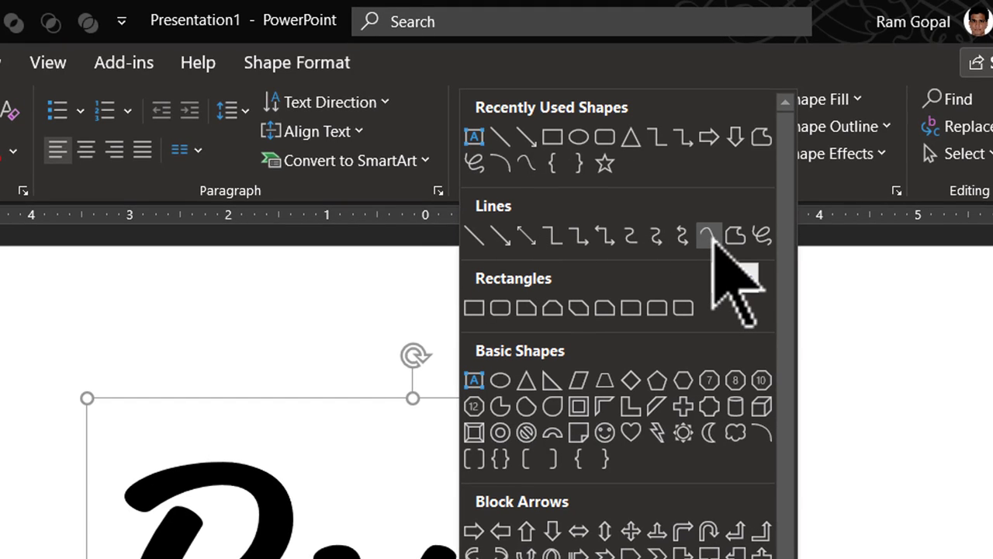
{"action": "left_click", "coordinate": [710, 235]}
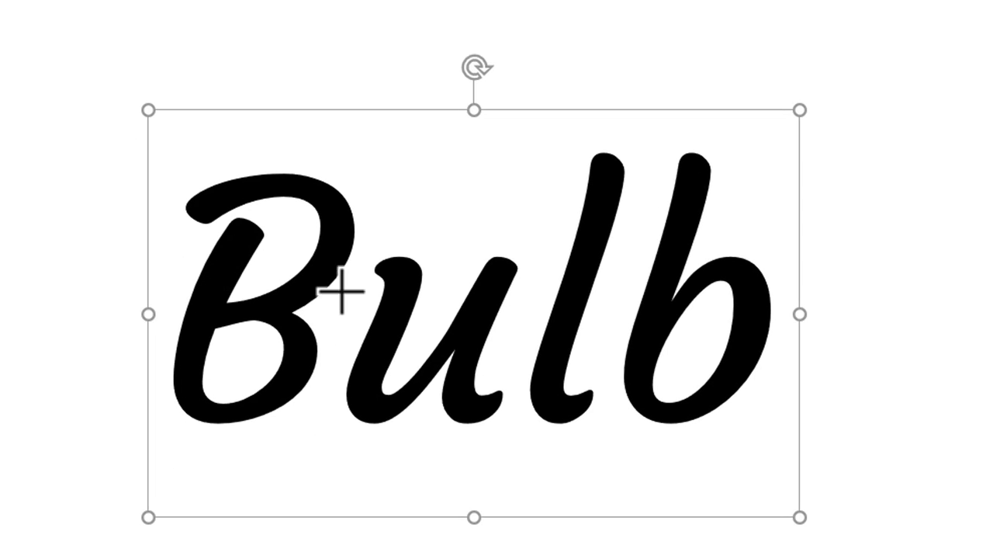
{"action": "left_click", "coordinate": [245, 231]}
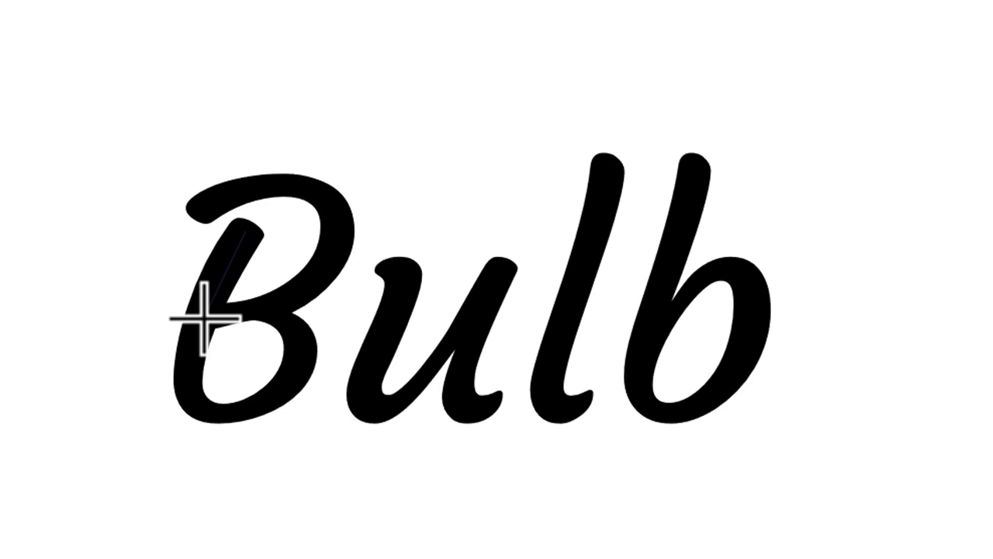
{"action": "left_click", "coordinate": [196, 399]}
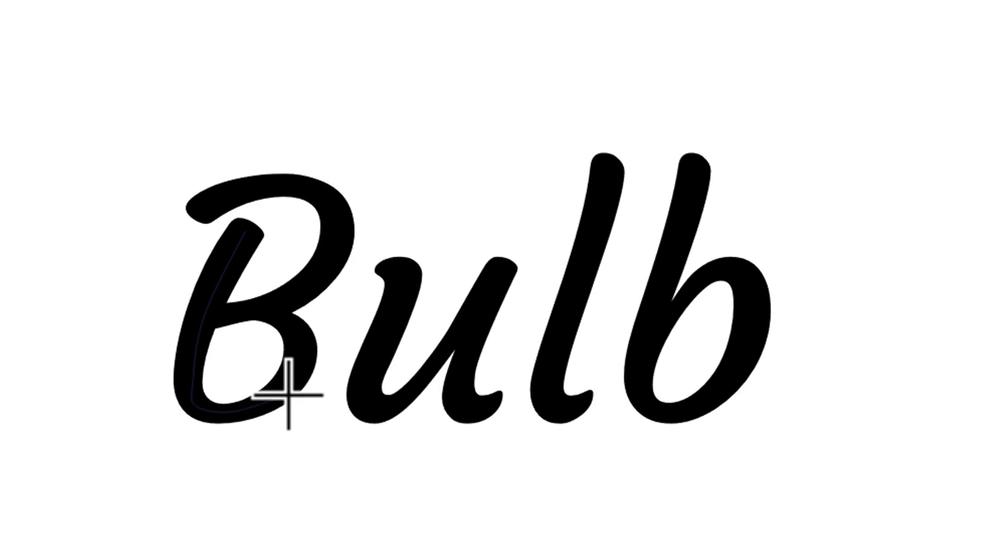
{"action": "left_click", "coordinate": [301, 347]}
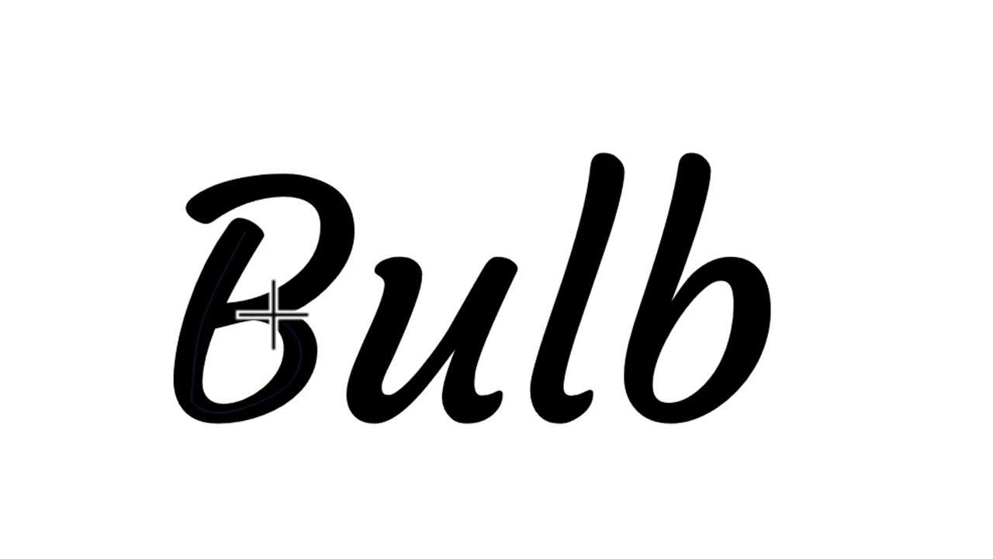
{"action": "double_click", "coordinate": [273, 310]}
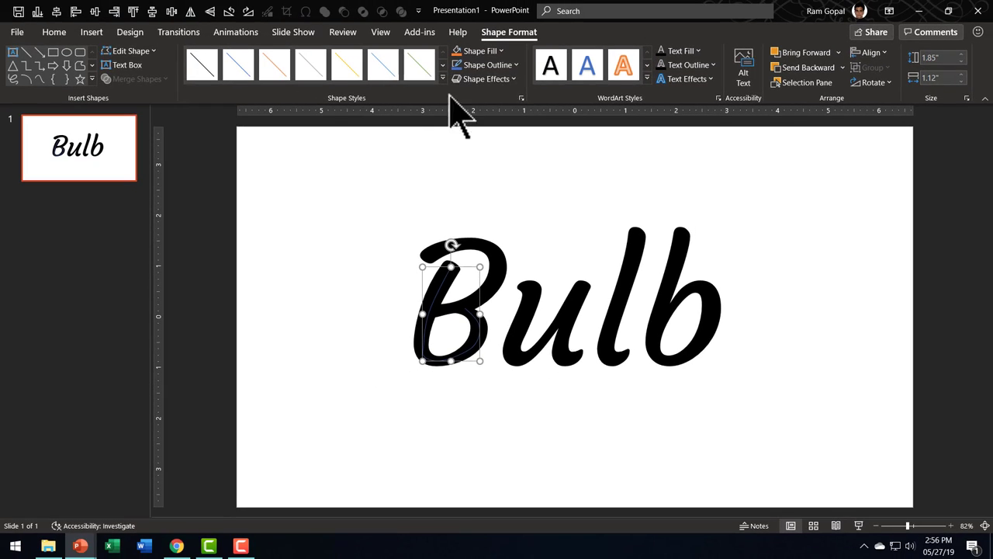
Step: Trace a second curve along the B's top sweep and upper bowl, then deselect it
{"action": "left_click", "coordinate": [55, 33]}
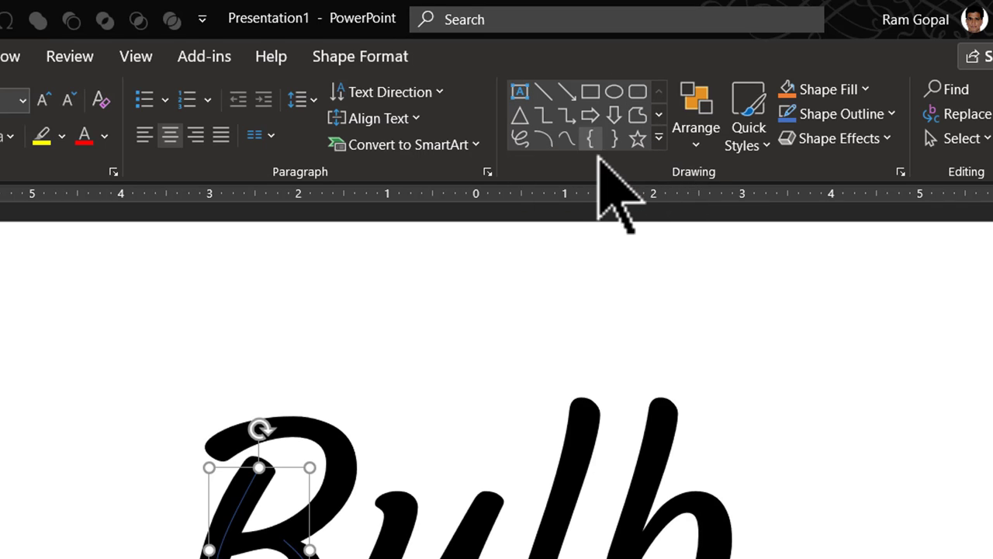
{"action": "left_click", "coordinate": [567, 139]}
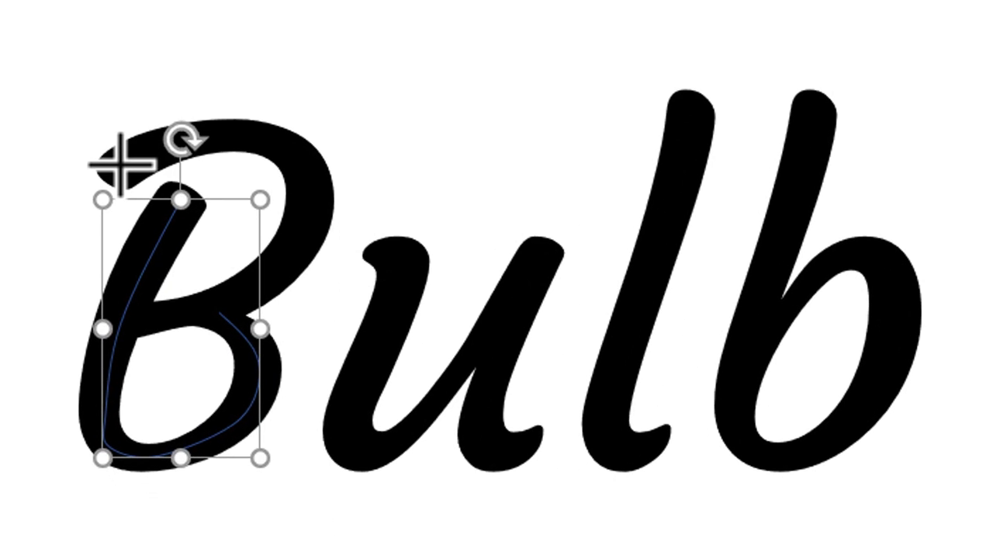
{"action": "left_click", "coordinate": [120, 163]}
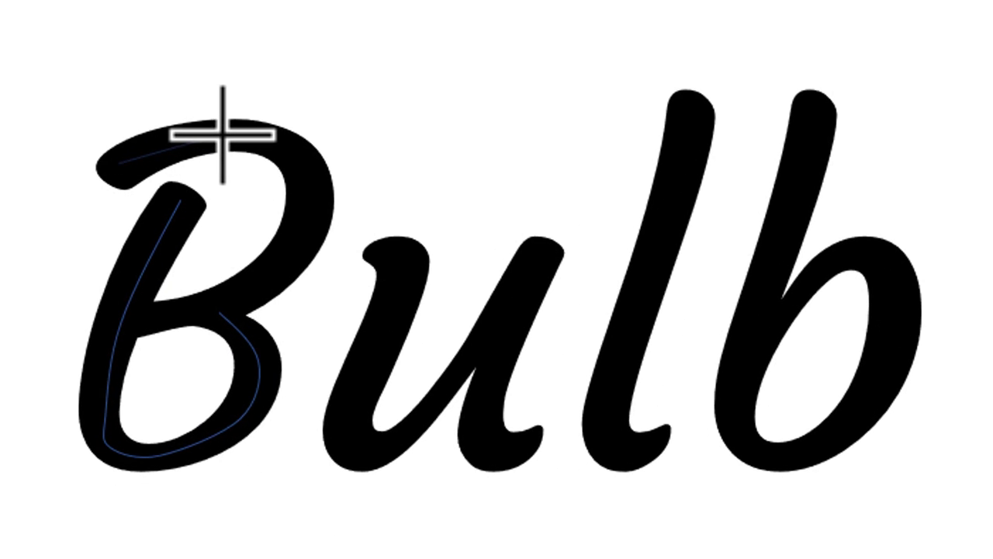
{"action": "left_click", "coordinate": [235, 132]}
{"action": "left_click", "coordinate": [307, 190]}
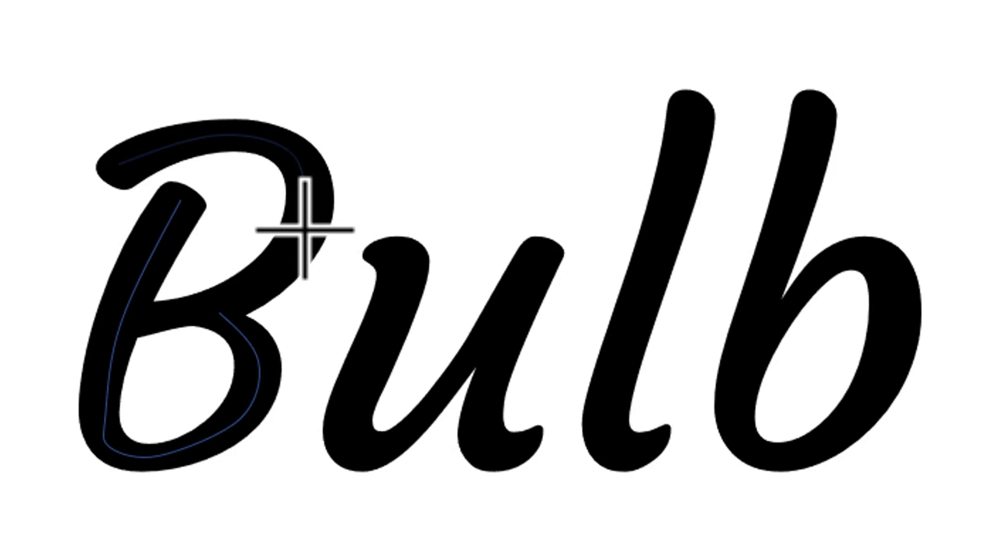
{"action": "left_click", "coordinate": [259, 278]}
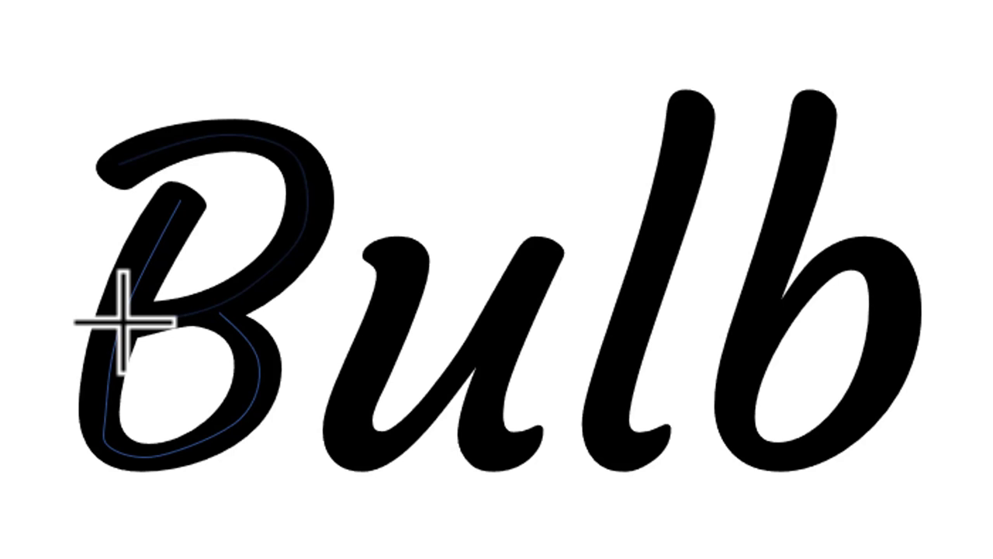
{"action": "double_click", "coordinate": [123, 320]}
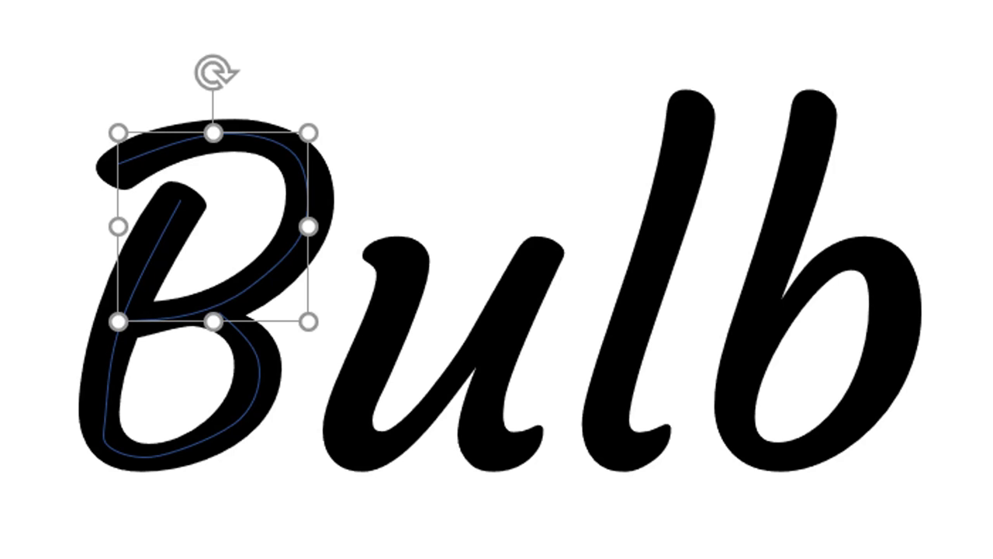
{"action": "key", "text": "Escape"}
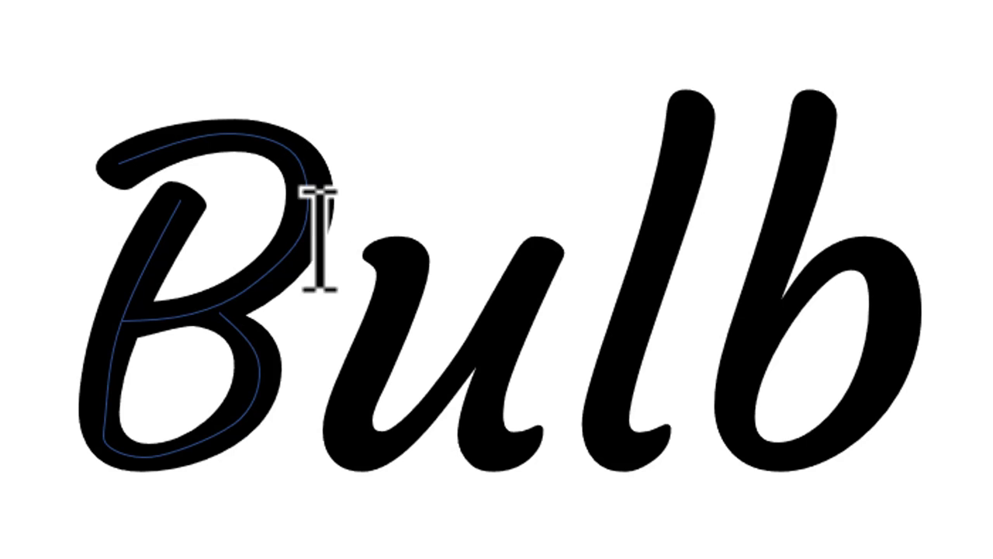
Step: Group the B's tracing curves with Ctrl+G and open Format Shape for the group
{"action": "left_click_drag", "start_coordinate": [514, 555], "coordinate": [98, 5]}
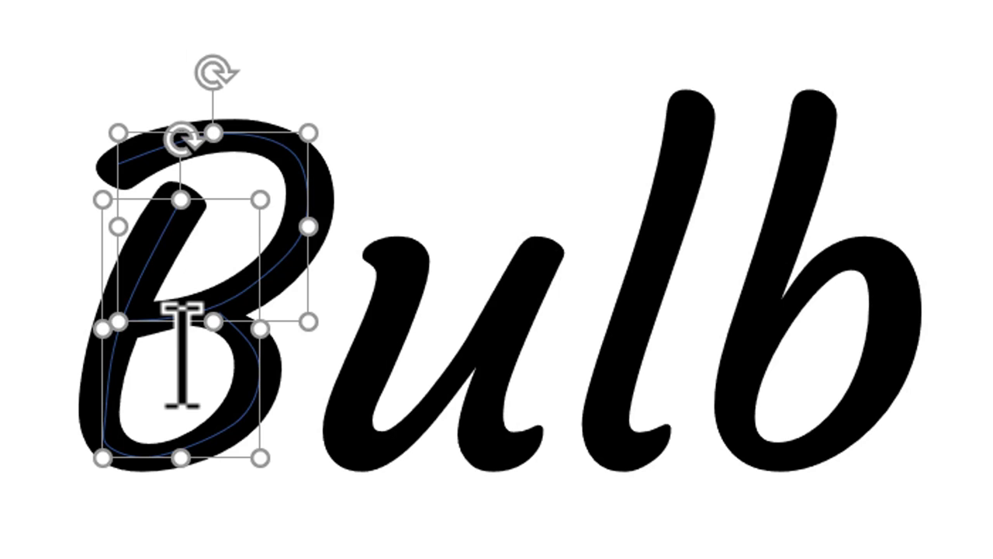
{"action": "key", "text": "ctrl+g"}
{"action": "key", "text": "ctrl+g"}
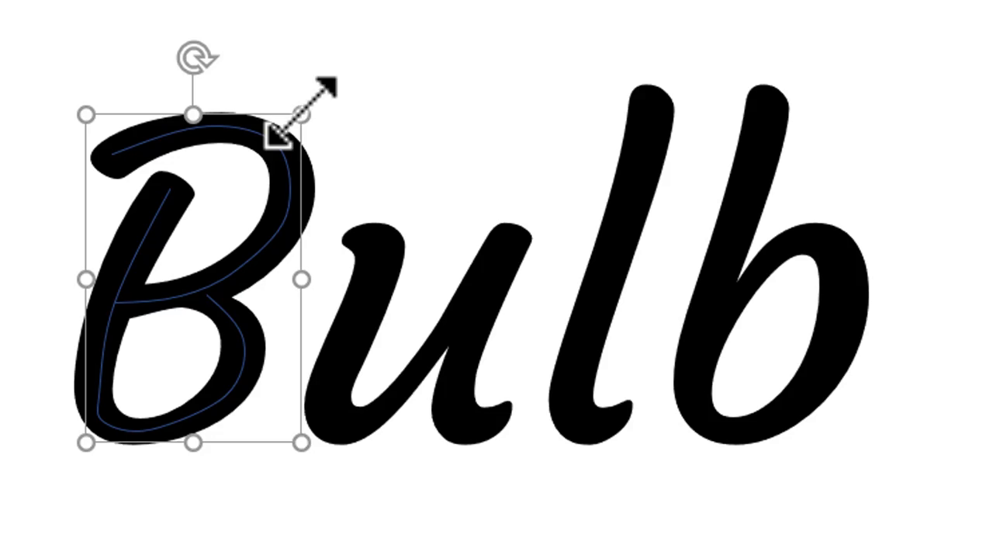
{"action": "right_click", "coordinate": [321, 121]}
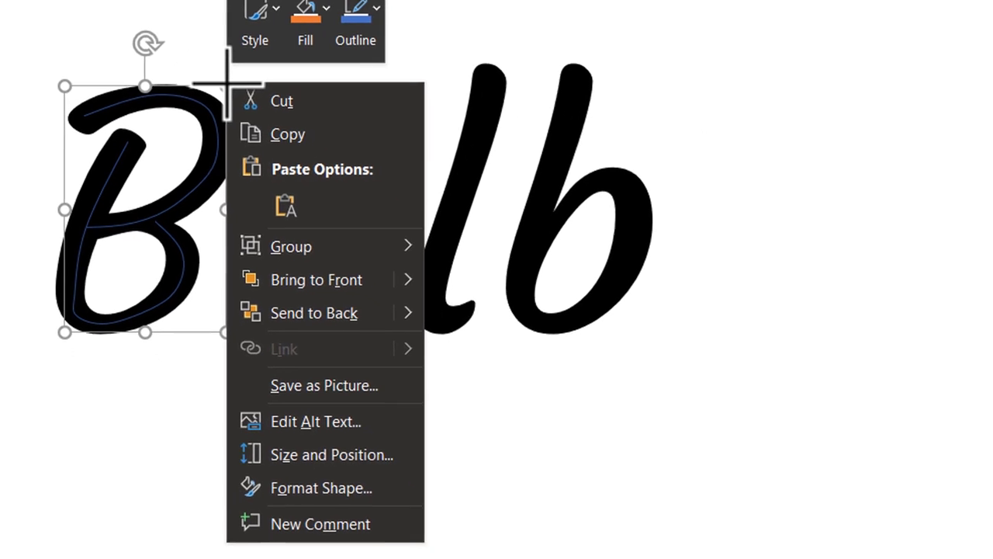
{"action": "left_click", "coordinate": [306, 471]}
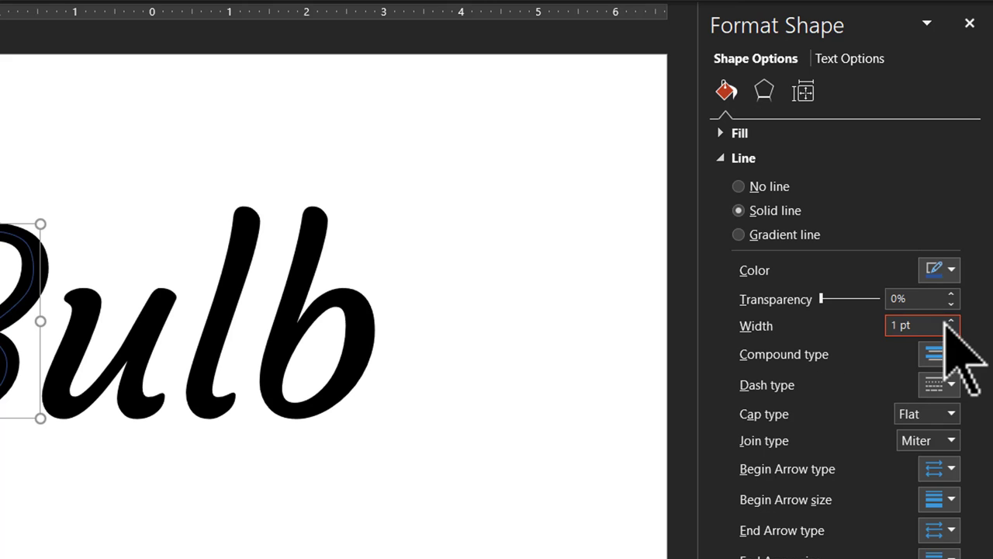
Step: Make the B's traced lines 5 pt wide and yellow
{"action": "triple_click", "coordinate": [900, 325]}
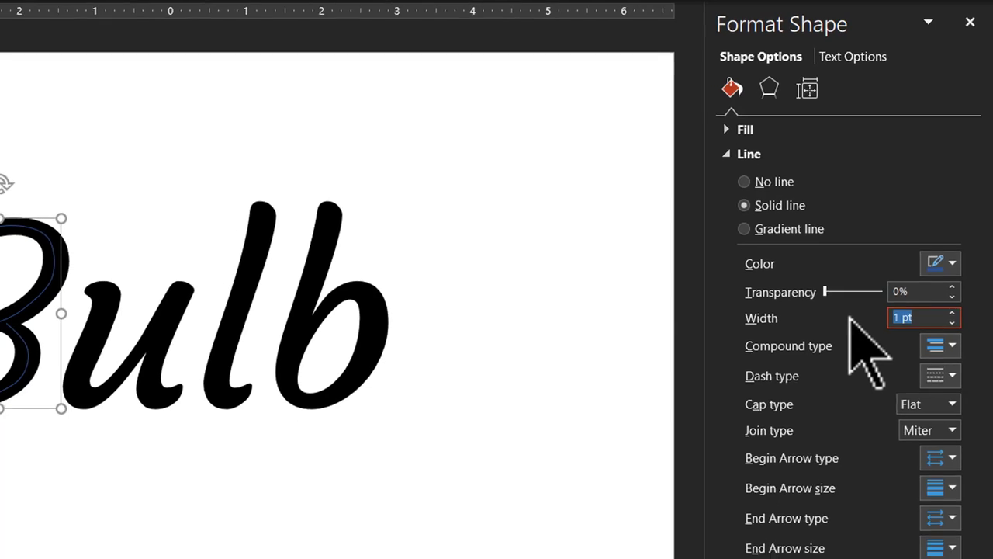
{"action": "type", "text": "5"}
{"action": "key", "text": "Return"}
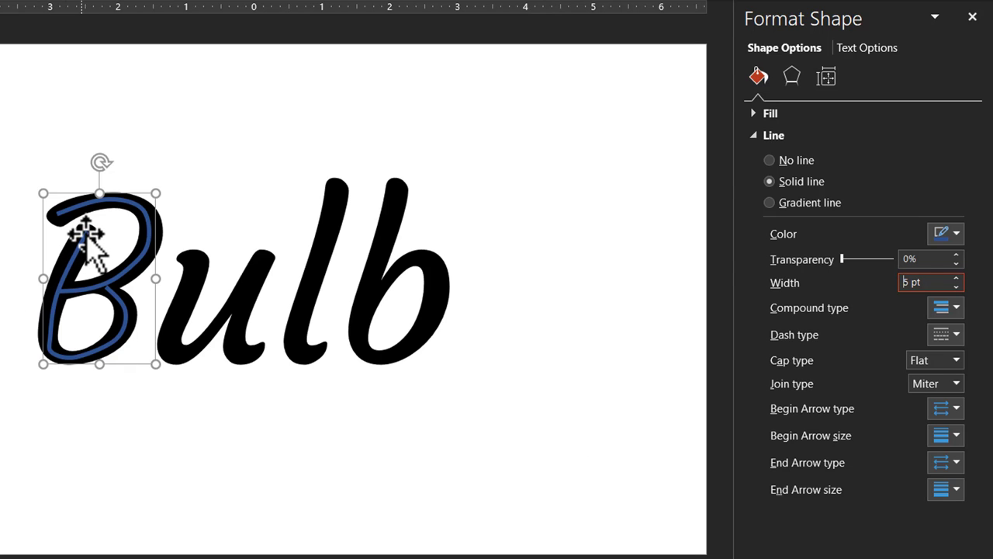
{"action": "left_click", "coordinate": [948, 235]}
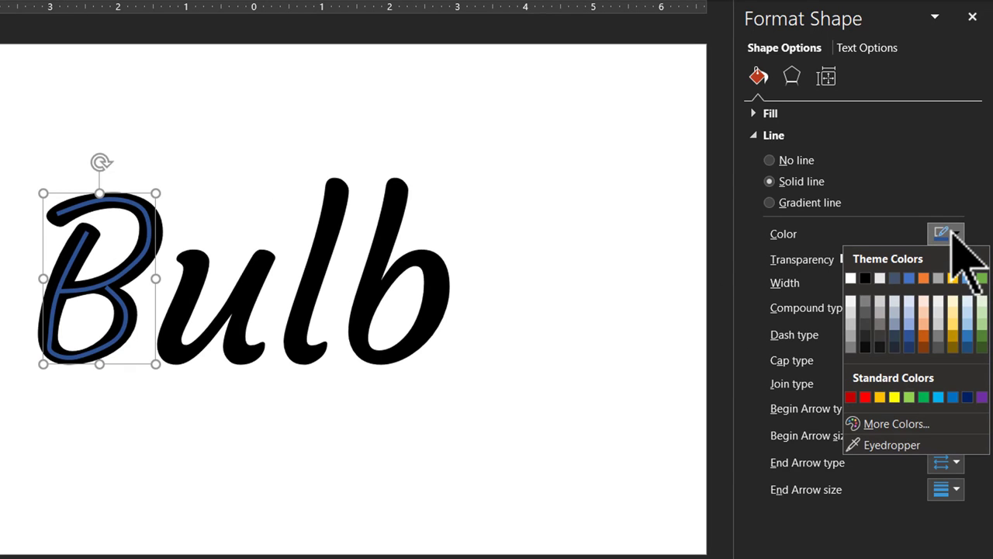
{"action": "left_click", "coordinate": [895, 398]}
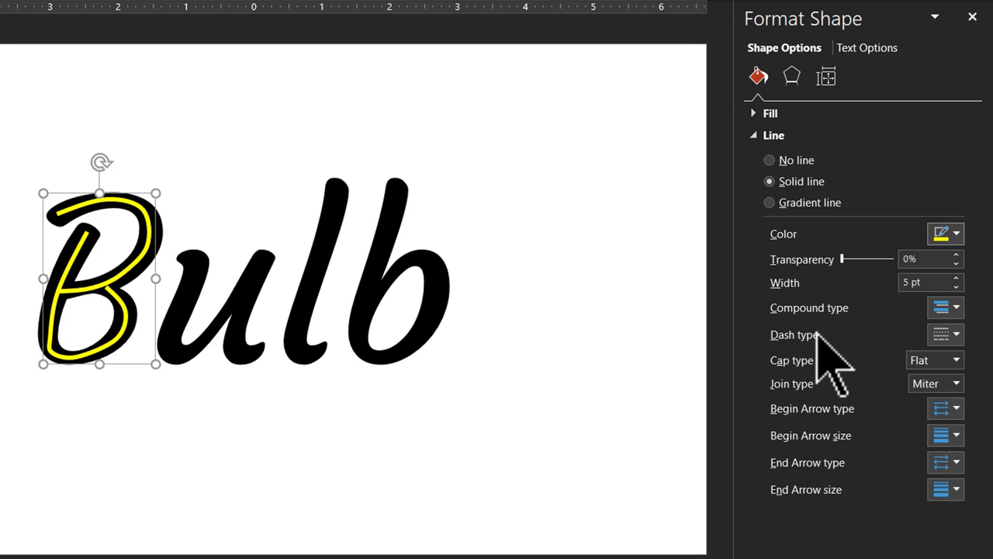
Step: Give the lines a Round Dot dash type with round caps and round joins
{"action": "left_click", "coordinate": [957, 334]}
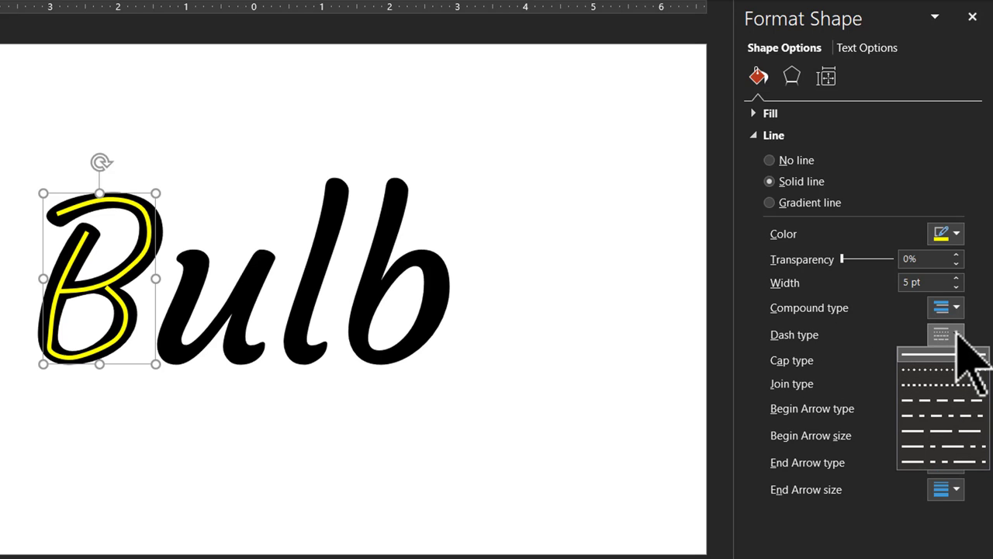
{"action": "left_click", "coordinate": [941, 372]}
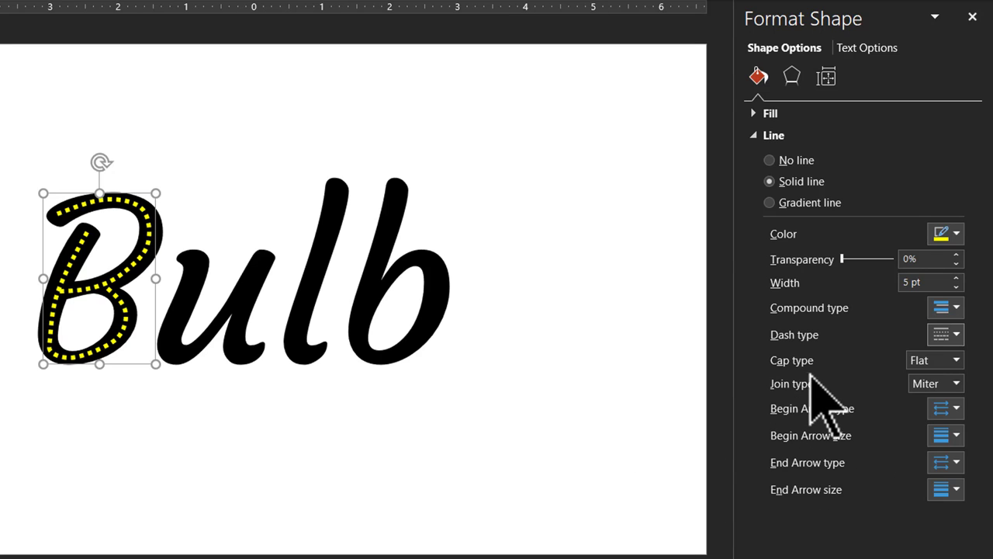
{"action": "left_click", "coordinate": [923, 365]}
{"action": "left_click", "coordinate": [934, 391]}
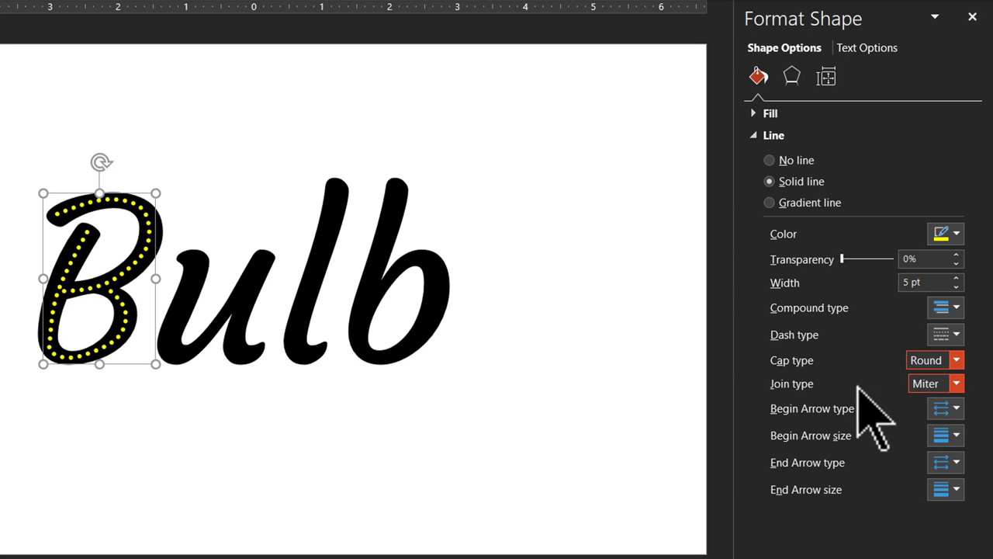
{"action": "left_click", "coordinate": [954, 384]}
{"action": "left_click", "coordinate": [928, 405]}
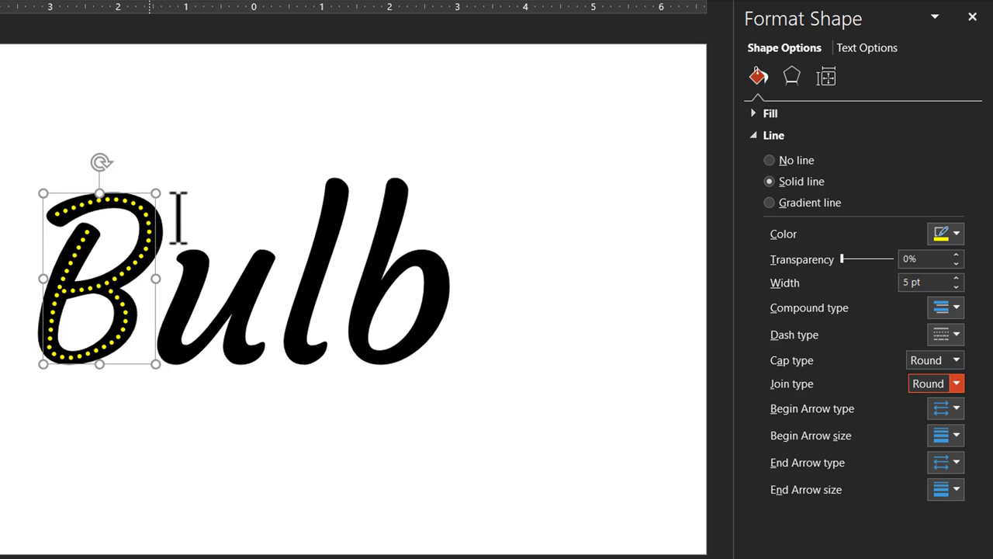
{"action": "left_click", "coordinate": [795, 76]}
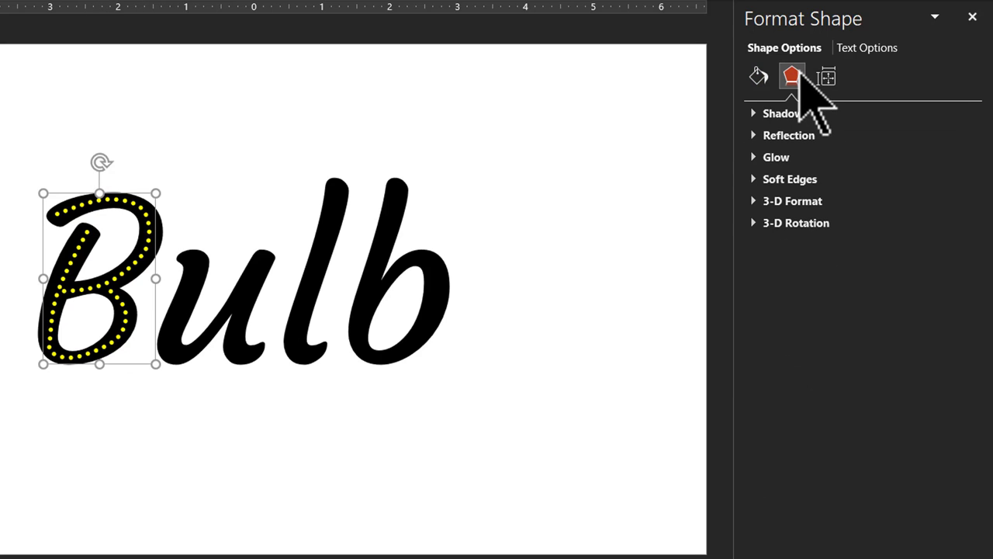
Step: Apply the yellow 5 pt glow preset at 60% transparency to the dotted B
{"action": "left_click", "coordinate": [754, 157]}
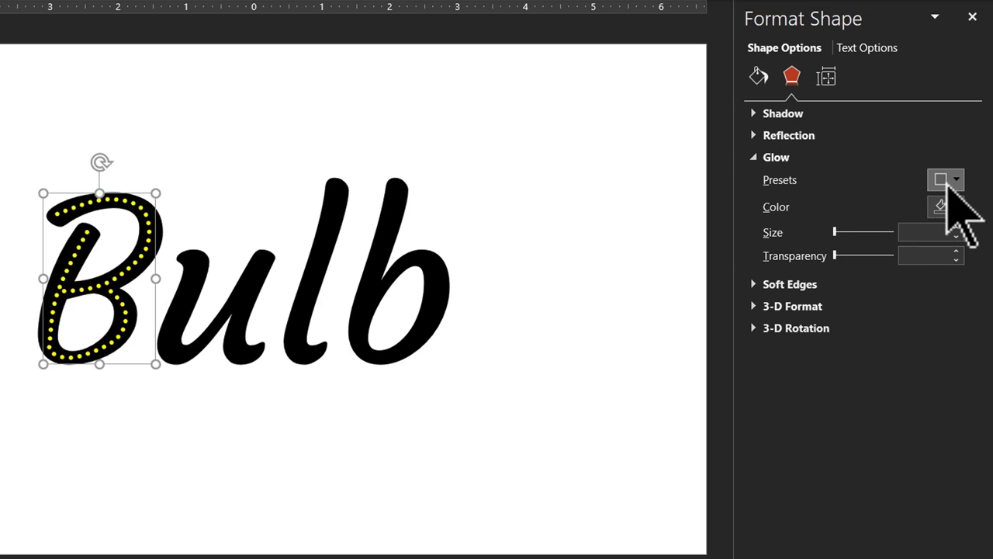
{"action": "left_click", "coordinate": [946, 185]}
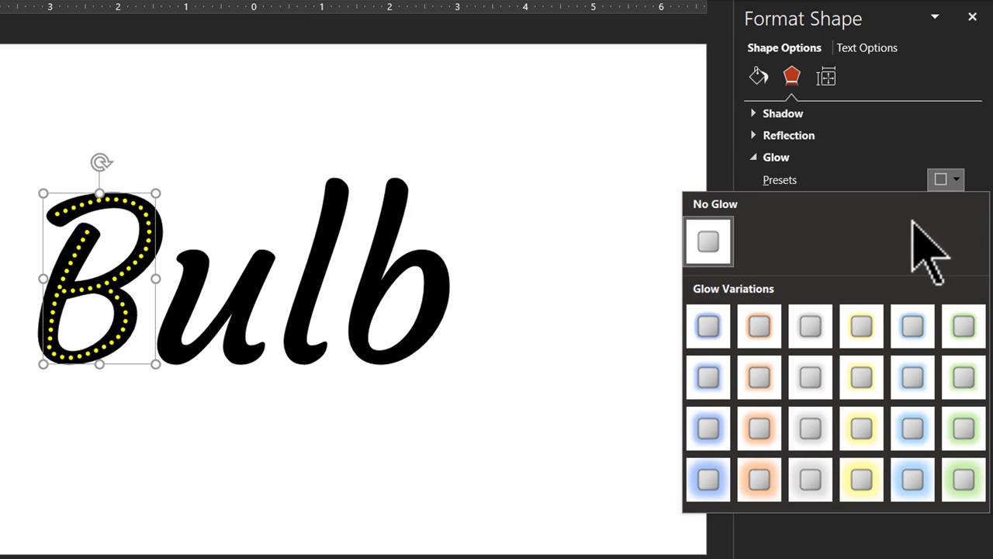
{"action": "left_click", "coordinate": [871, 328]}
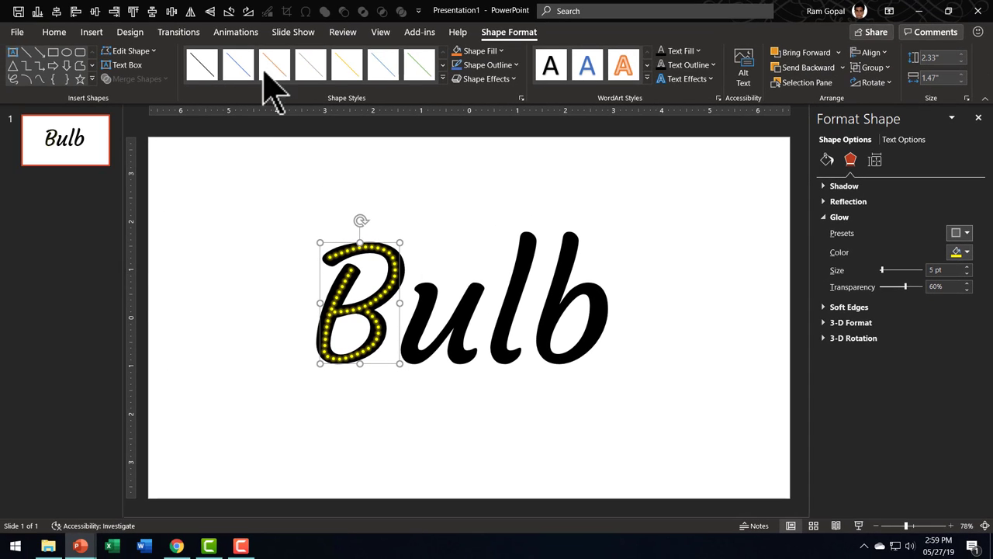
Step: Apply the Pulse emphasis animation to the B group and show the Animation Pane
{"action": "left_click", "coordinate": [215, 24]}
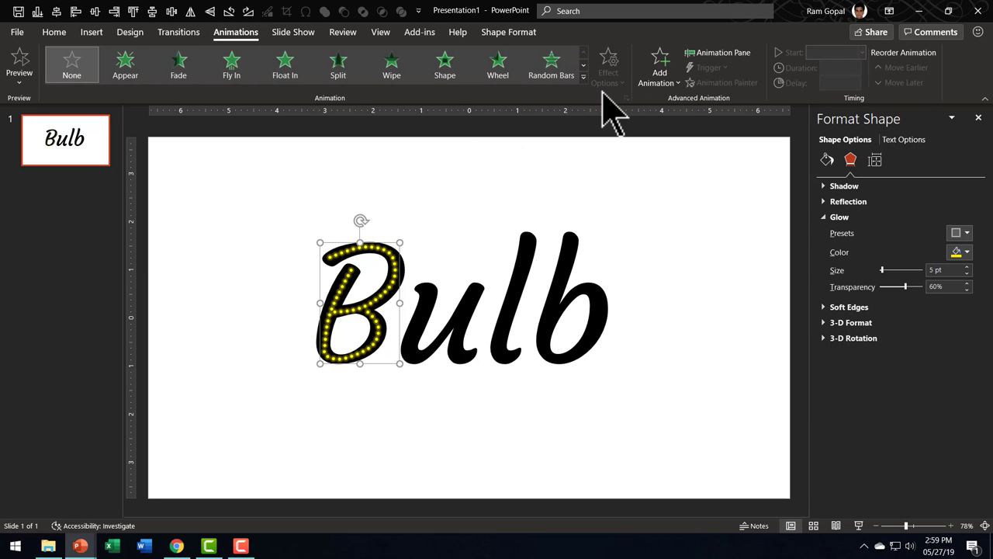
{"action": "left_click", "coordinate": [583, 77]}
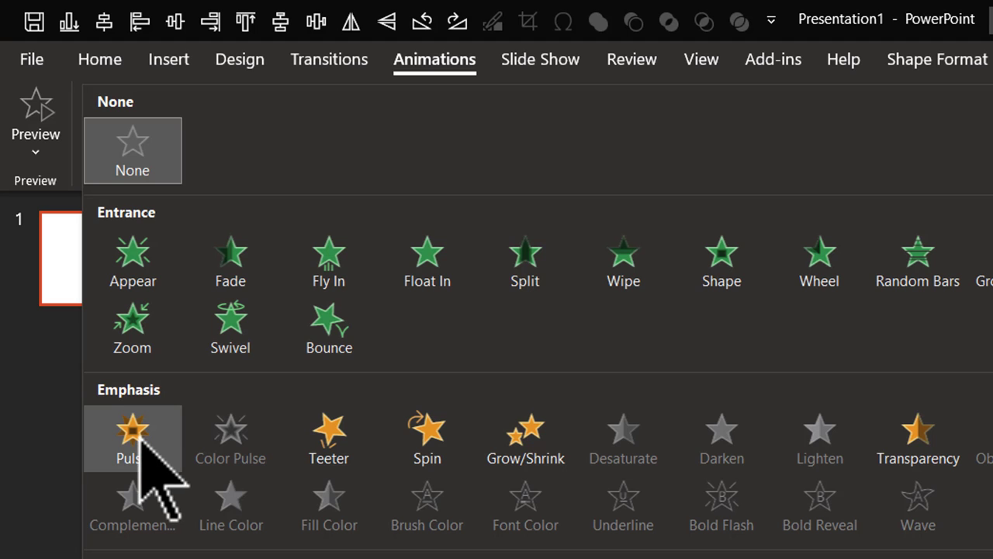
{"action": "left_click", "coordinate": [139, 436]}
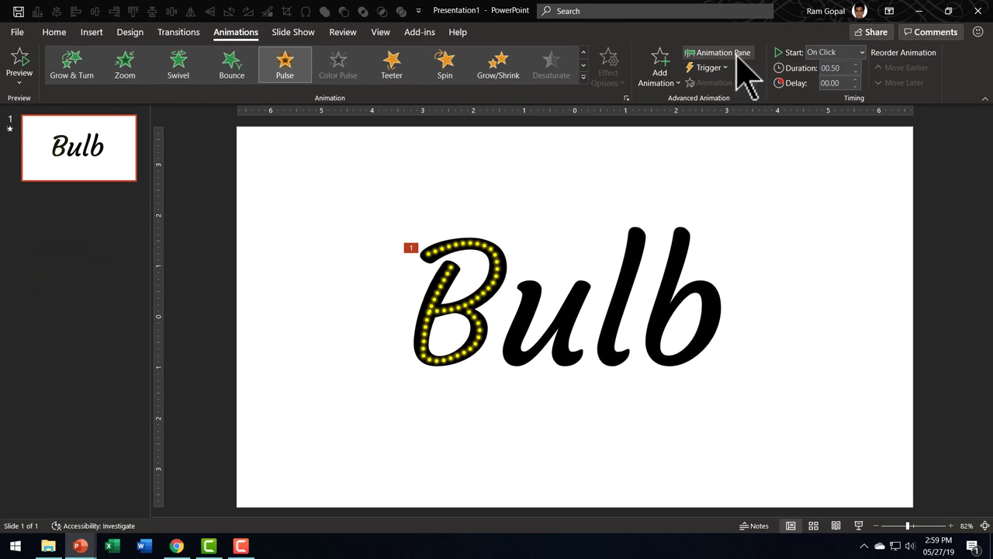
{"action": "left_click", "coordinate": [737, 55]}
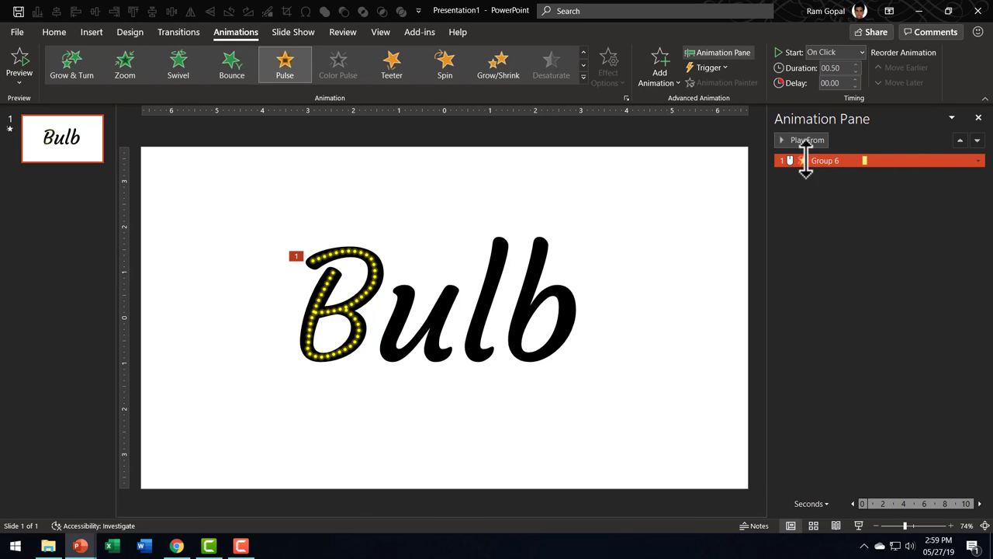
Step: Set the Group 6 Pulse animation to repeat Until End of Slide
{"action": "left_click", "coordinate": [979, 160]}
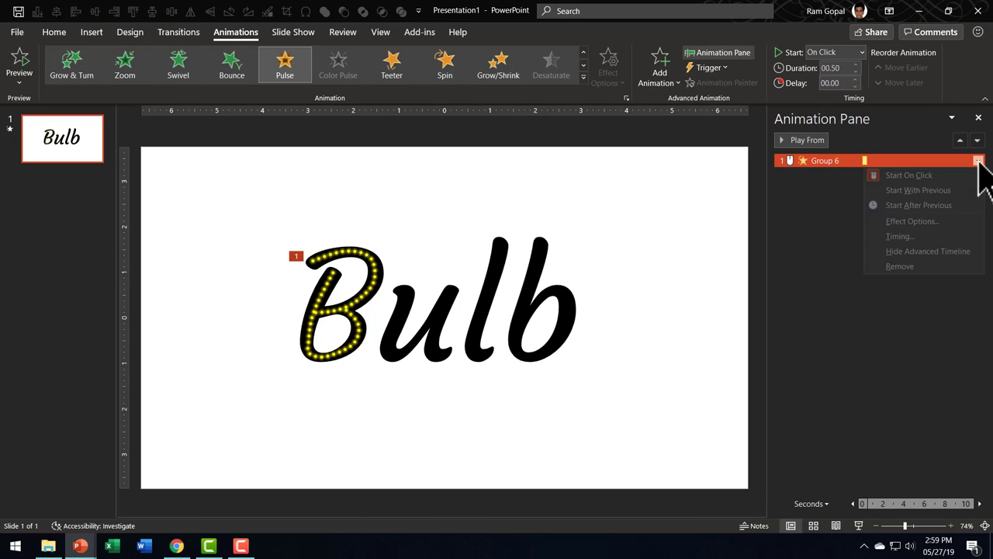
{"action": "left_click", "coordinate": [933, 221]}
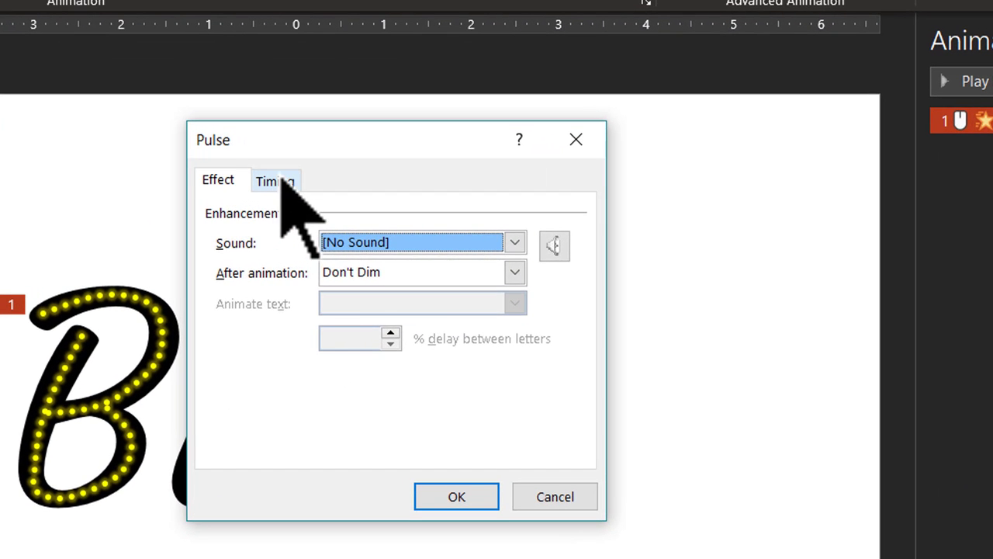
{"action": "left_click", "coordinate": [280, 178]}
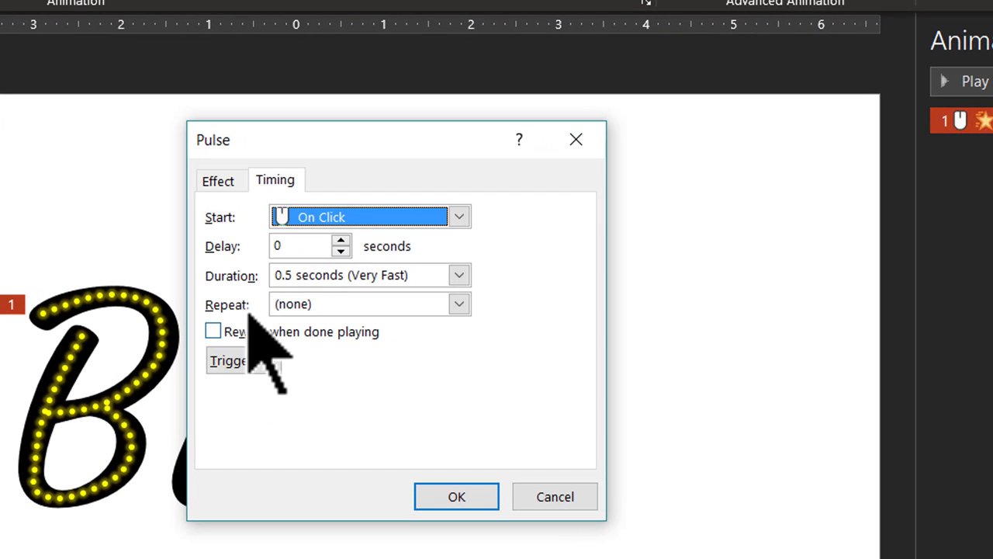
{"action": "left_click", "coordinate": [460, 303]}
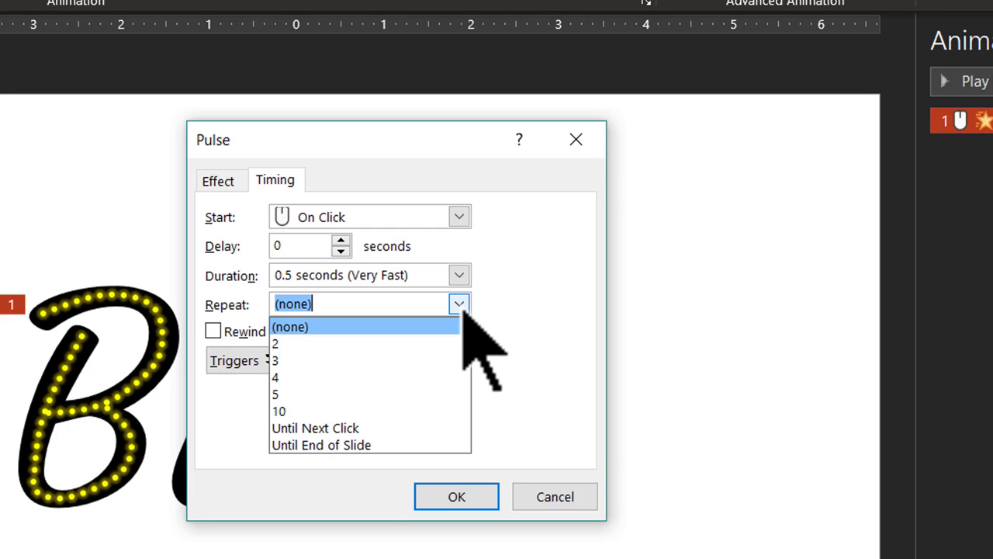
{"action": "left_click", "coordinate": [321, 445]}
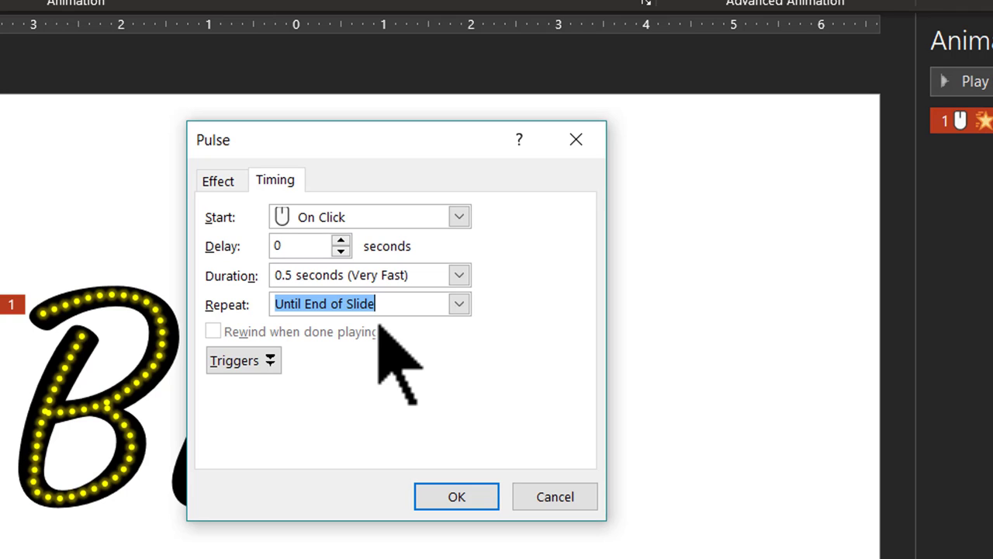
{"action": "left_click", "coordinate": [456, 497]}
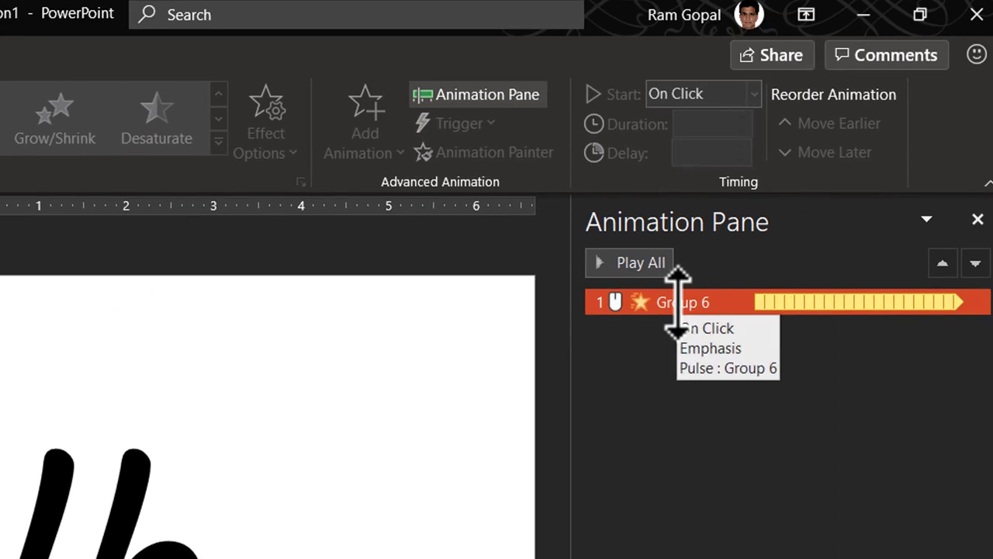
Step: Start the Pulse With Previous and play the slide as a full-screen show
{"action": "left_click", "coordinate": [697, 113]}
{"action": "left_click", "coordinate": [689, 161]}
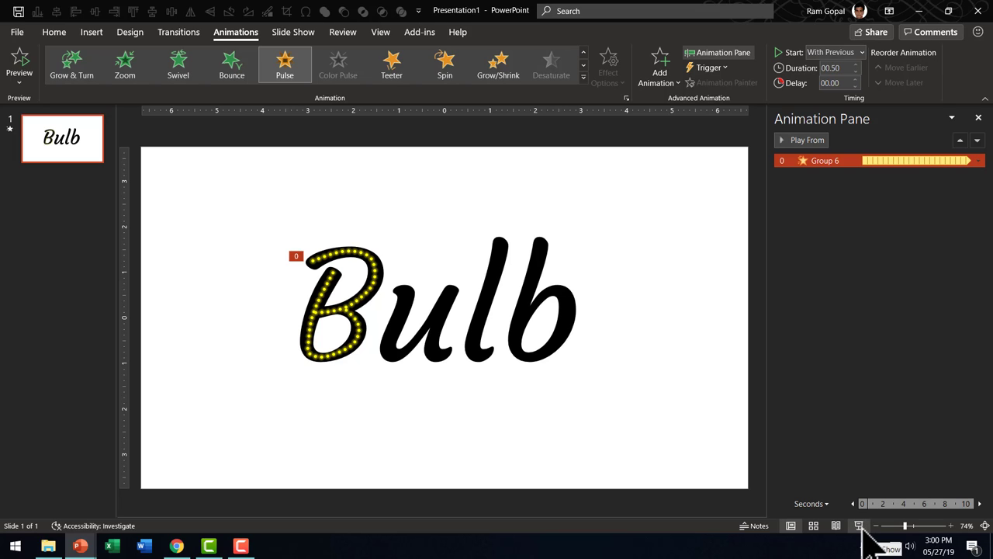
{"action": "left_click", "coordinate": [858, 526]}
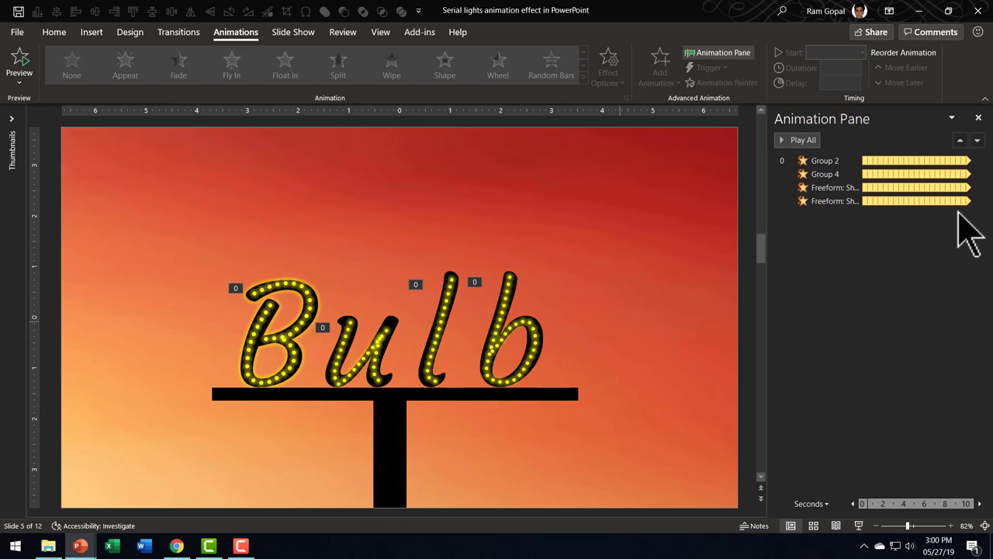
Step: Check each letter's Pulse timing in the Animation Pane, then run the full-screen slide show
{"action": "left_click", "coordinate": [908, 160]}
{"action": "left_click", "coordinate": [903, 201]}
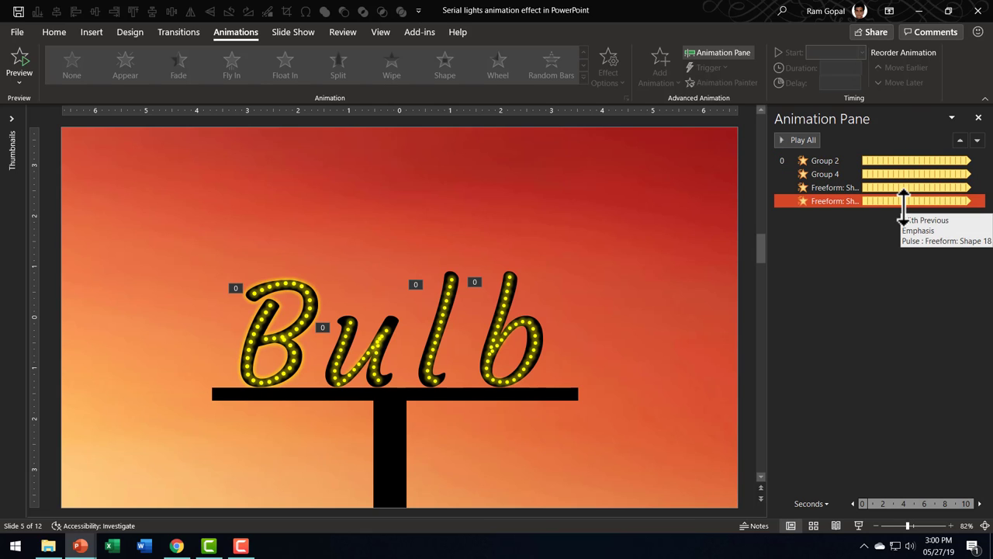
{"action": "left_click", "coordinate": [848, 187]}
{"action": "left_click", "coordinate": [848, 174]}
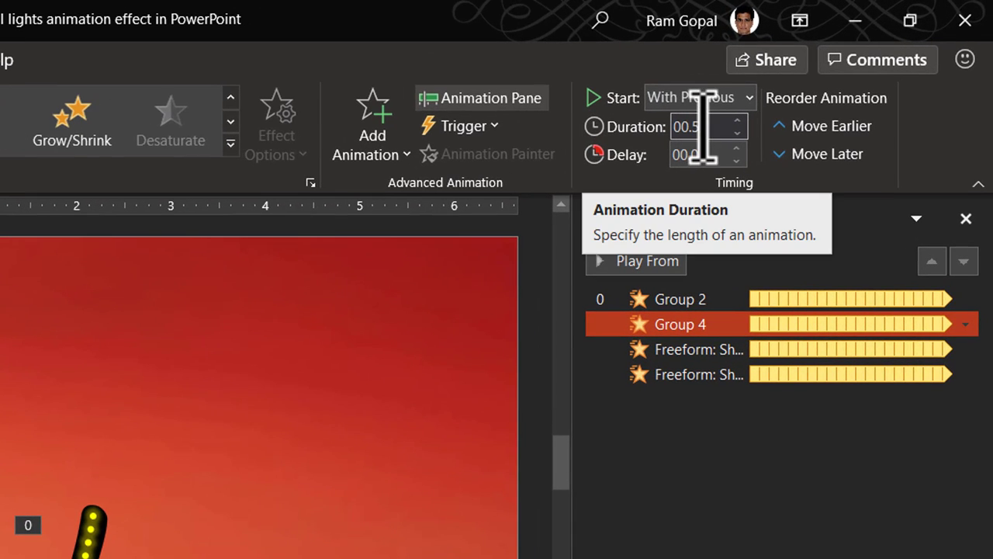
{"action": "left_click", "coordinate": [715, 299], "text": "ctrl"}
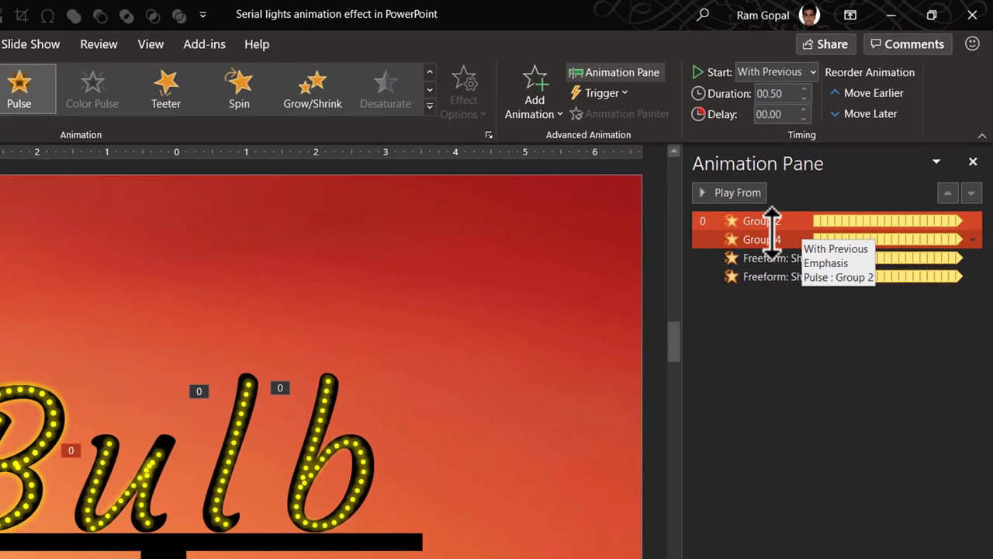
{"action": "left_click", "coordinate": [698, 298], "text": "ctrl"}
{"action": "left_click", "coordinate": [679, 374], "text": "ctrl"}
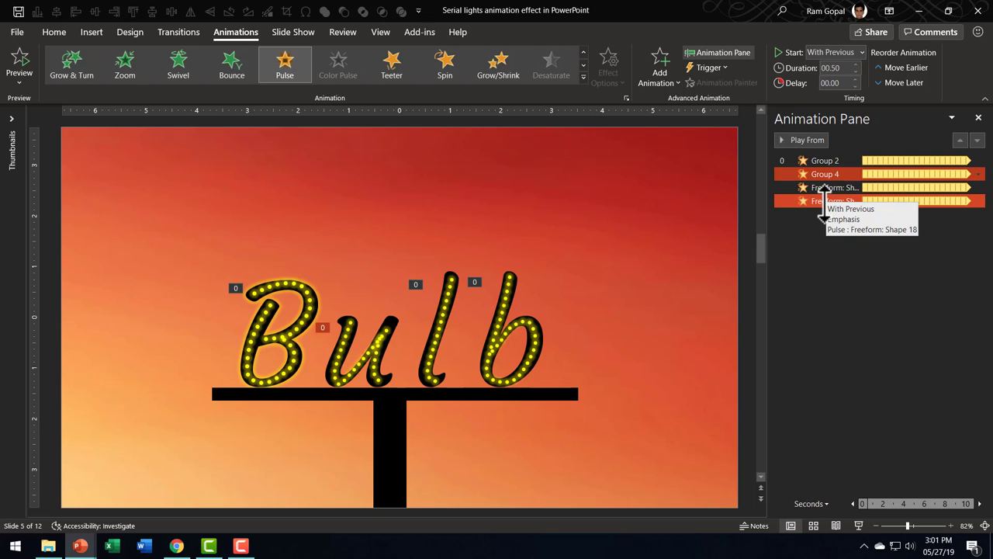
{"action": "left_click", "coordinate": [824, 200], "text": "ctrl"}
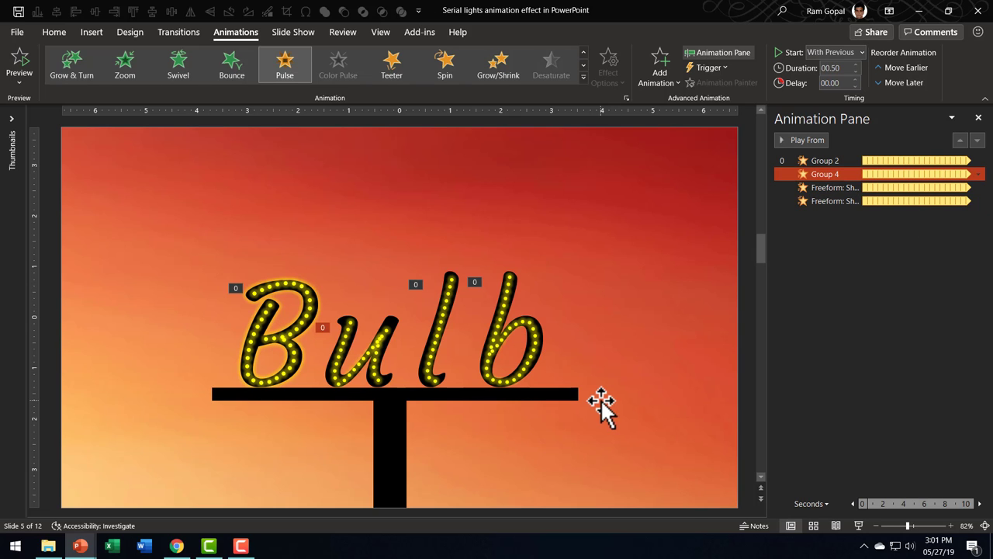
{"action": "left_click", "coordinate": [856, 526]}
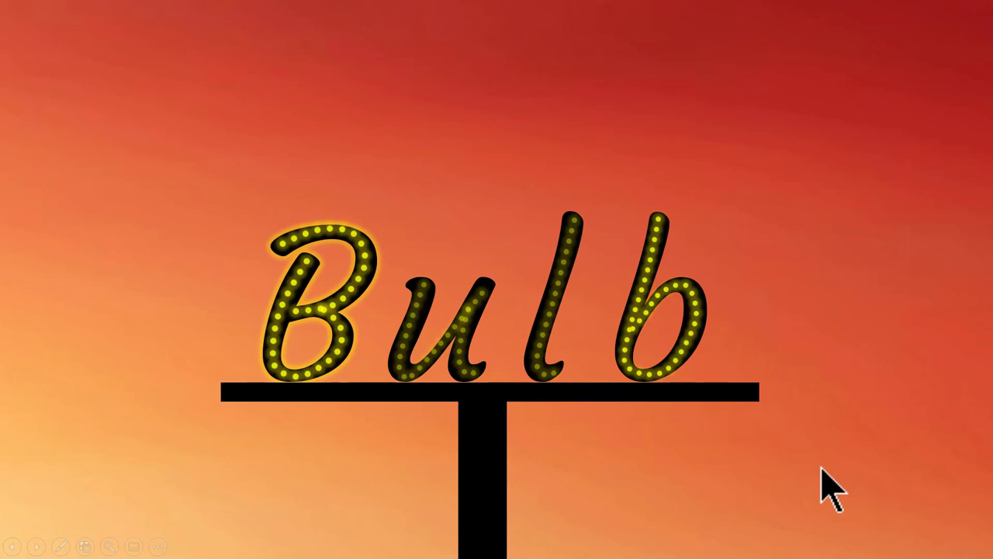
Step: Exit the slide show and check the Group and Freeform letter animations' delays (0.25, 0.50, 0.75 s) in the Animation Pane
{"action": "key", "text": "Escape"}
{"action": "left_click", "coordinate": [820, 159]}
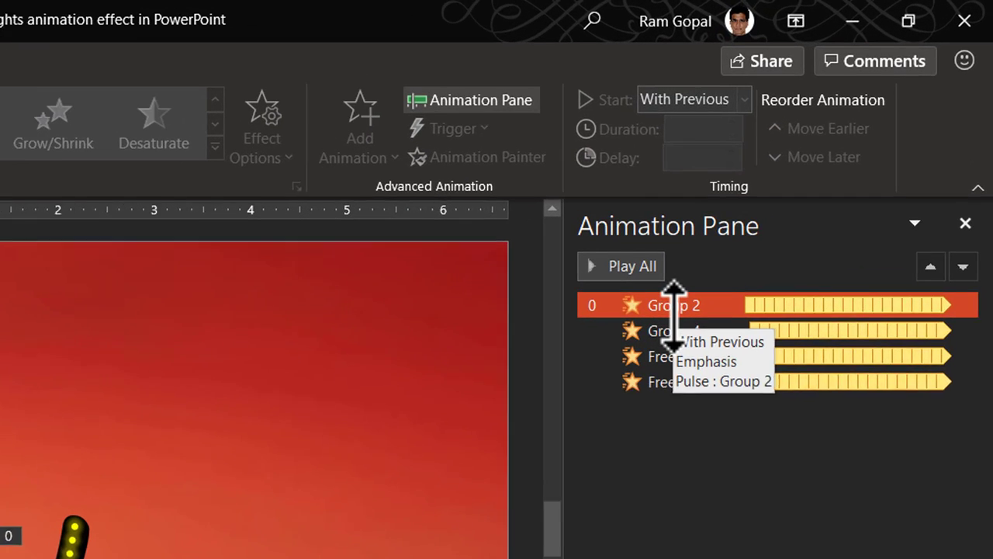
{"action": "left_click", "coordinate": [679, 330]}
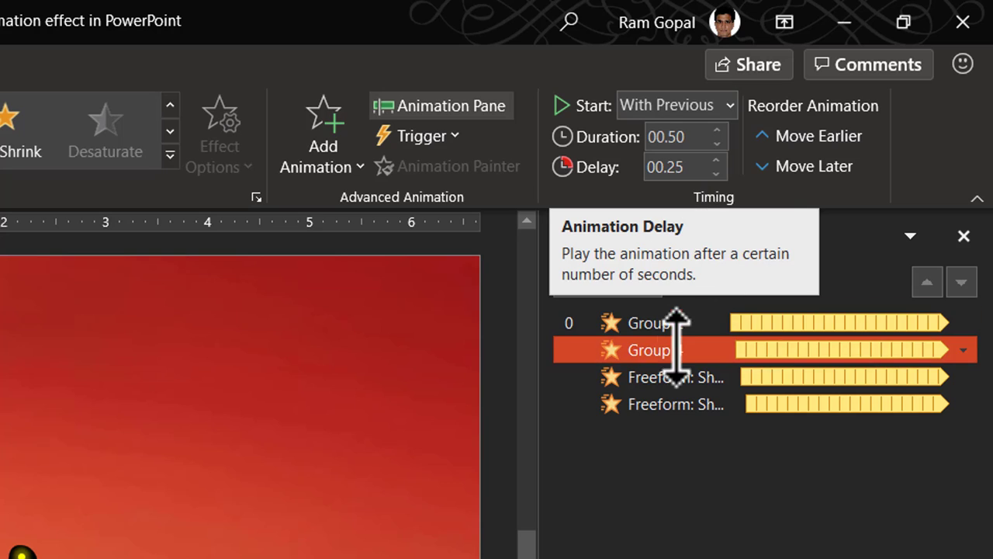
{"action": "left_click", "coordinate": [665, 377]}
{"action": "left_click", "coordinate": [669, 404]}
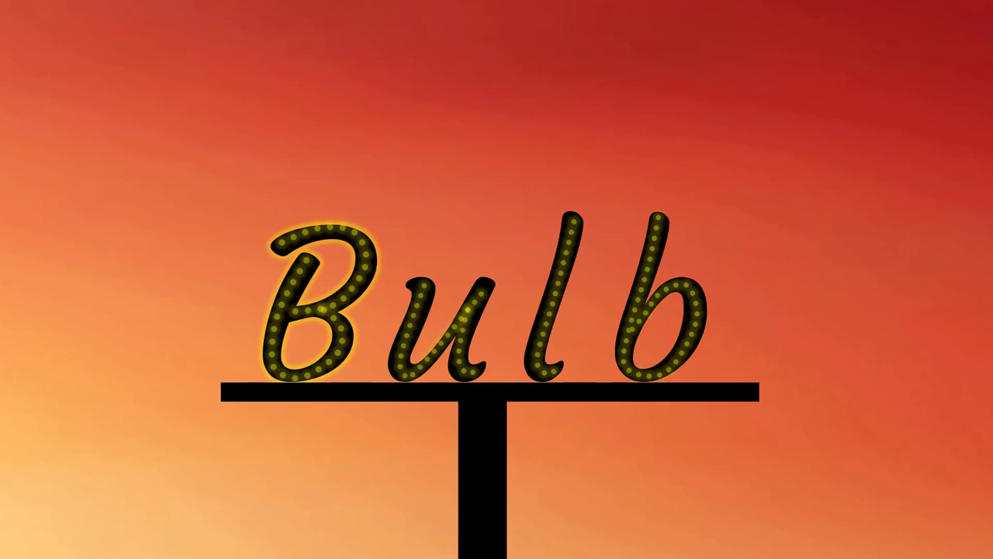
Step: End the show preview, glance at the Pixabay sunset photo in Chrome, and return to PowerPoint
{"action": "key", "text": "Escape"}
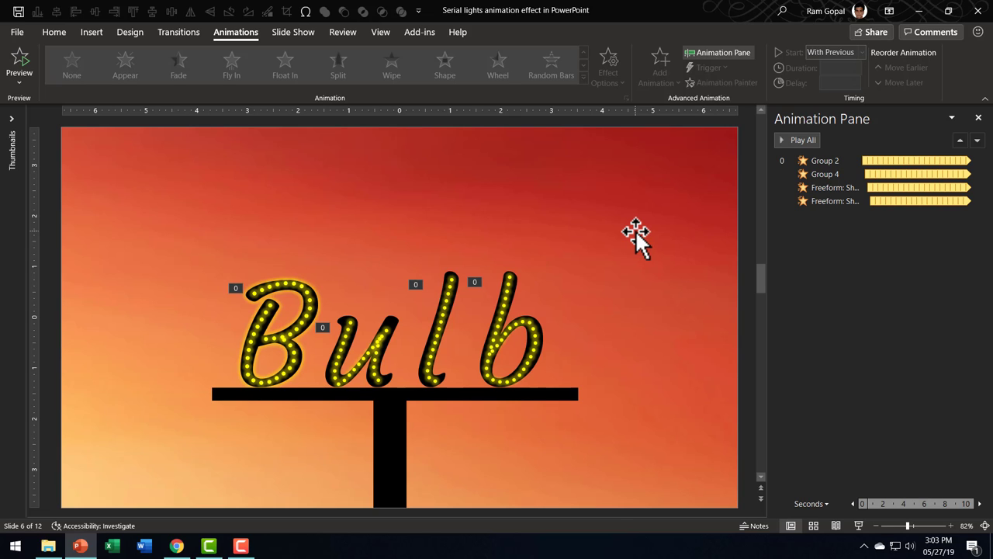
{"action": "left_click", "coordinate": [177, 545]}
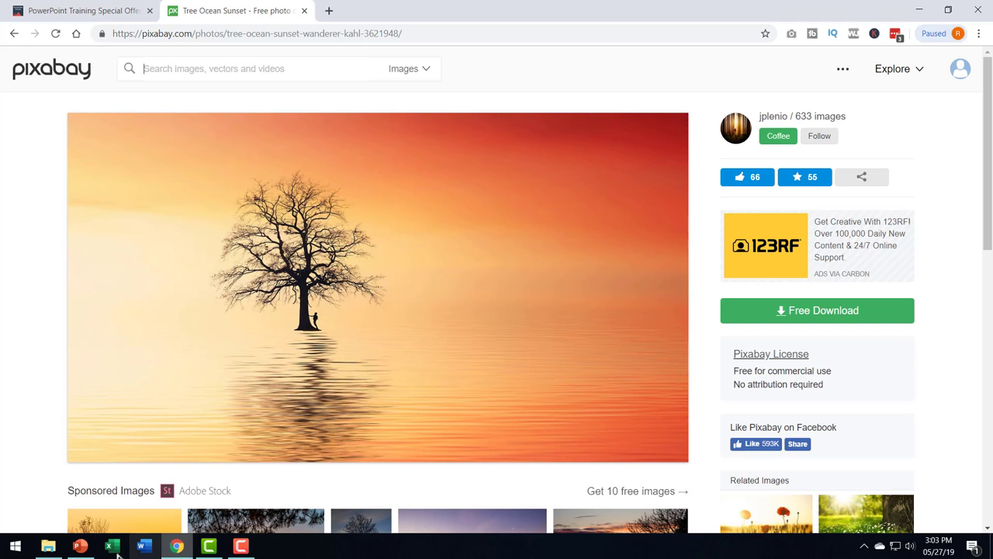
{"action": "left_click", "coordinate": [80, 545]}
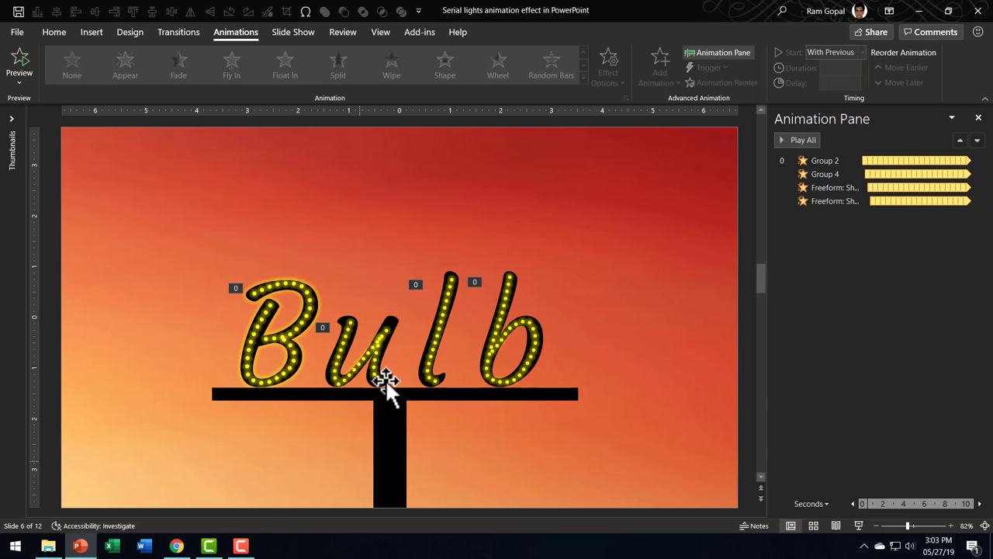
Step: Inspect the sunset background picture, the sign's horizontal bar and stem, then switch to Chrome
{"action": "left_click", "coordinate": [599, 166]}
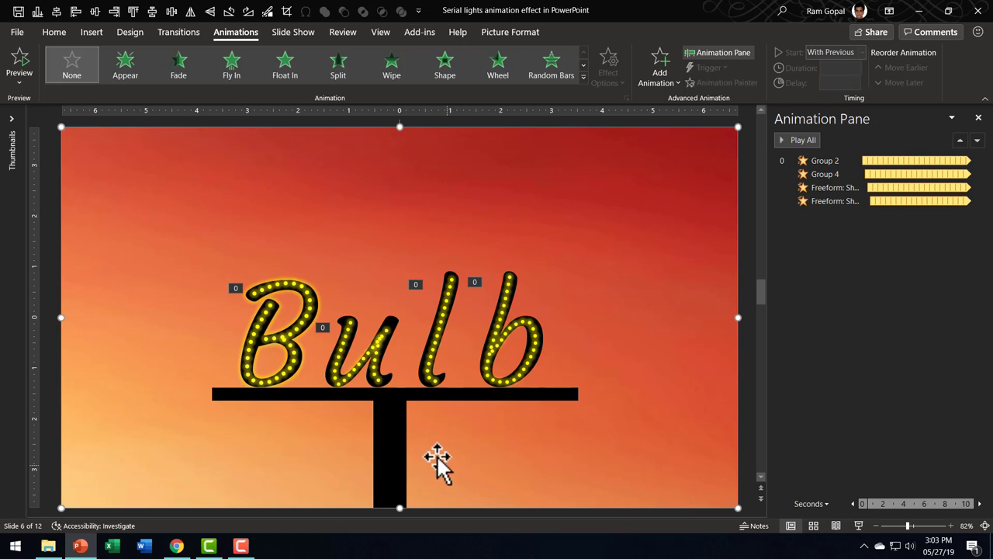
{"action": "left_click", "coordinate": [411, 396]}
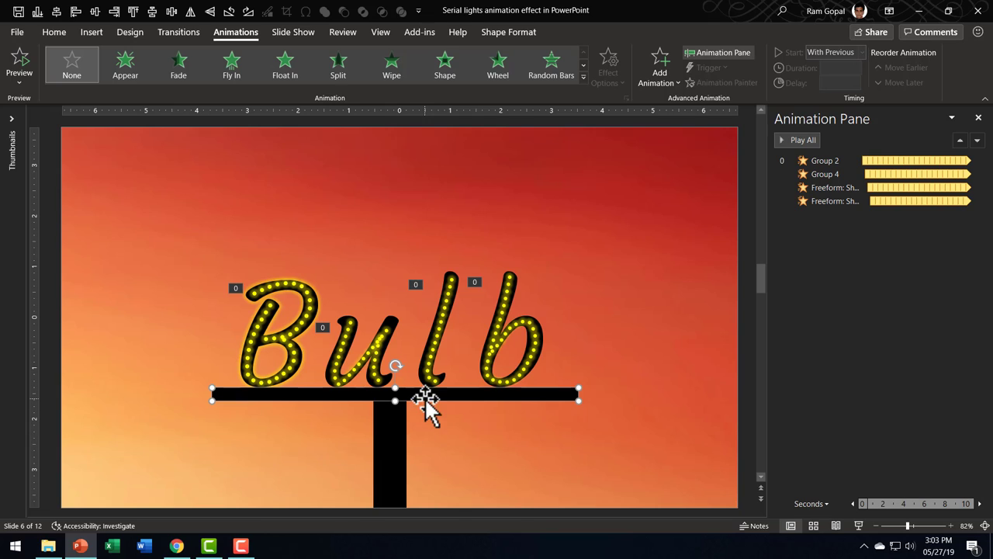
{"action": "left_click", "coordinate": [400, 422]}
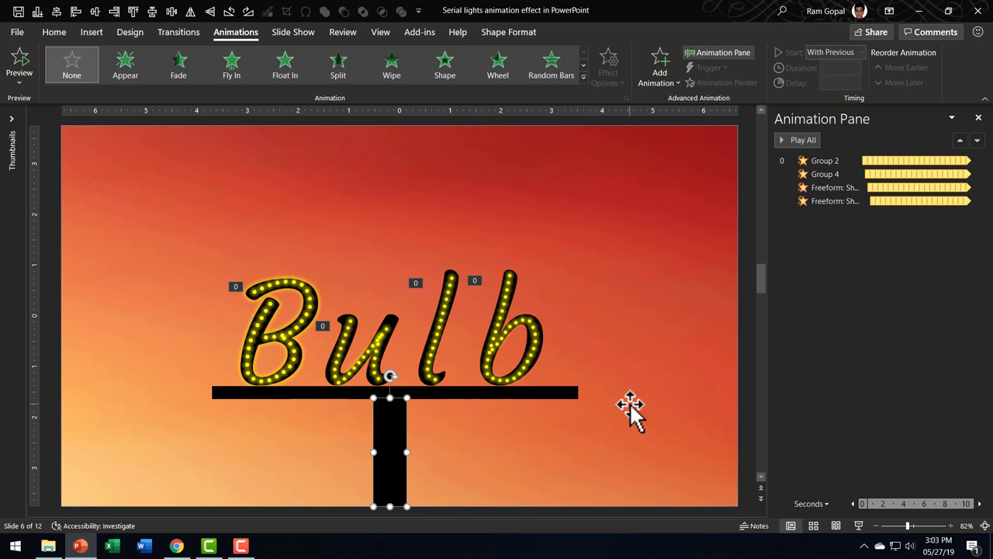
{"action": "left_click", "coordinate": [606, 486]}
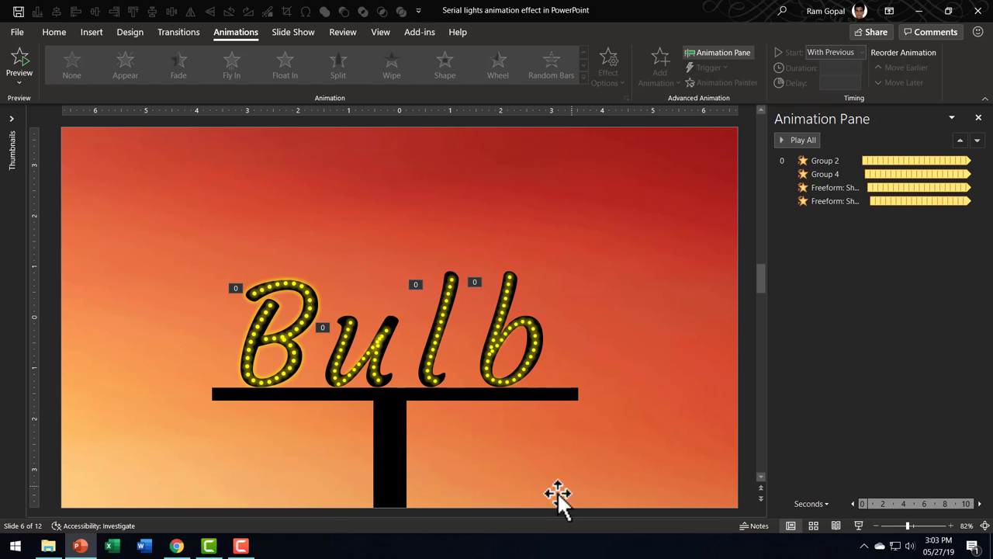
{"action": "left_click", "coordinate": [177, 545]}
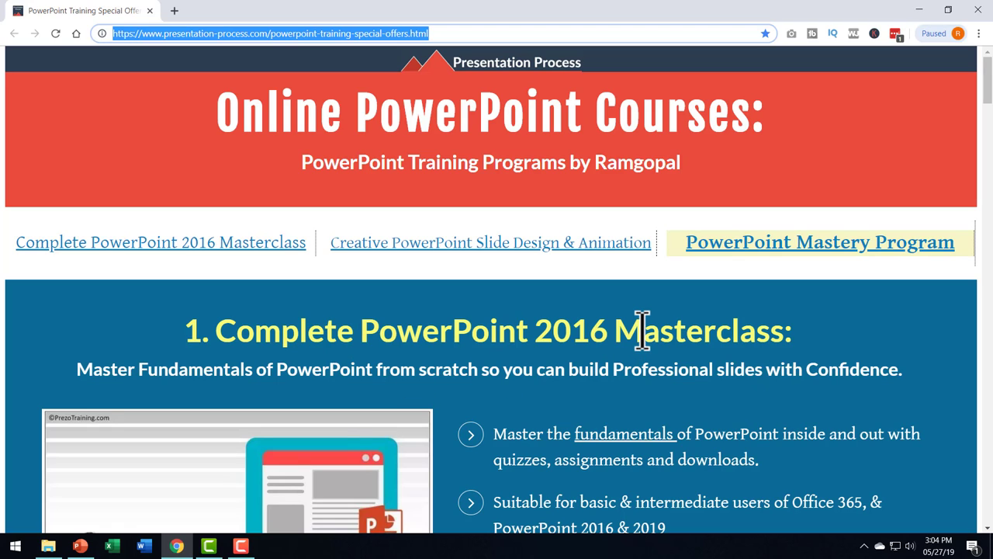
{"action": "scroll", "coordinate": [646, 341], "scroll_direction": "down", "scroll_amount": 4}
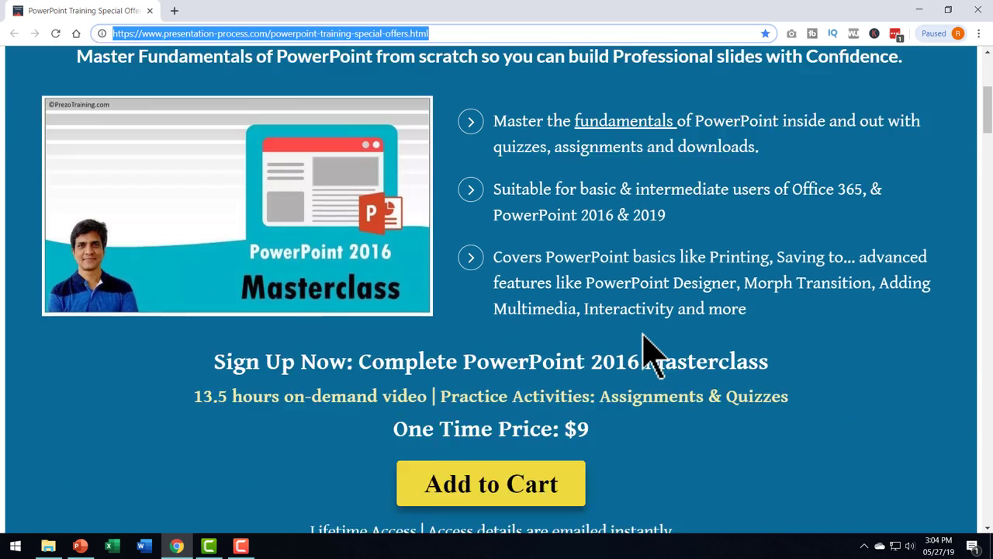
{"action": "scroll", "coordinate": [649, 355], "scroll_direction": "down", "scroll_amount": 1}
{"action": "scroll", "coordinate": [650, 354], "scroll_direction": "down", "scroll_amount": 1}
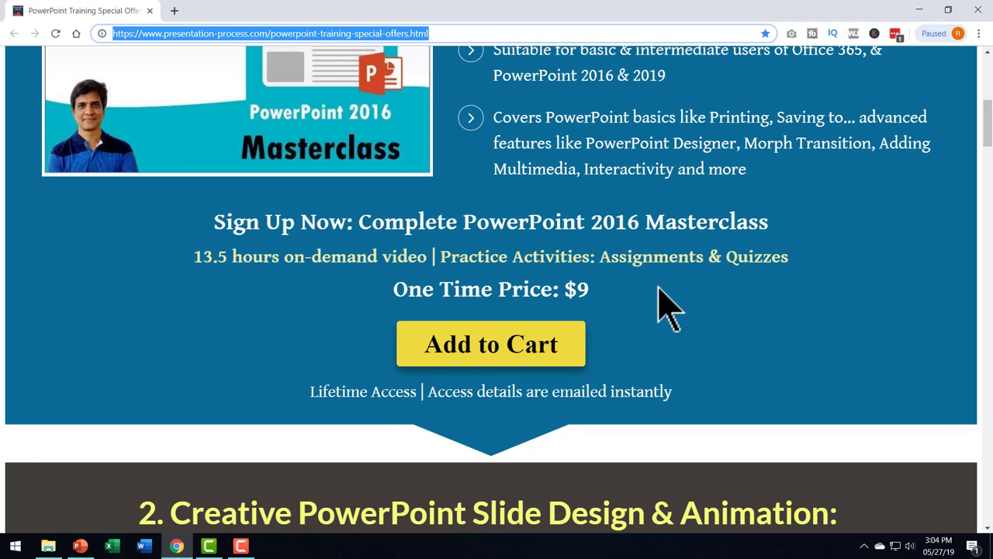
{"action": "scroll", "coordinate": [658, 298], "scroll_direction": "up", "scroll_amount": 3}
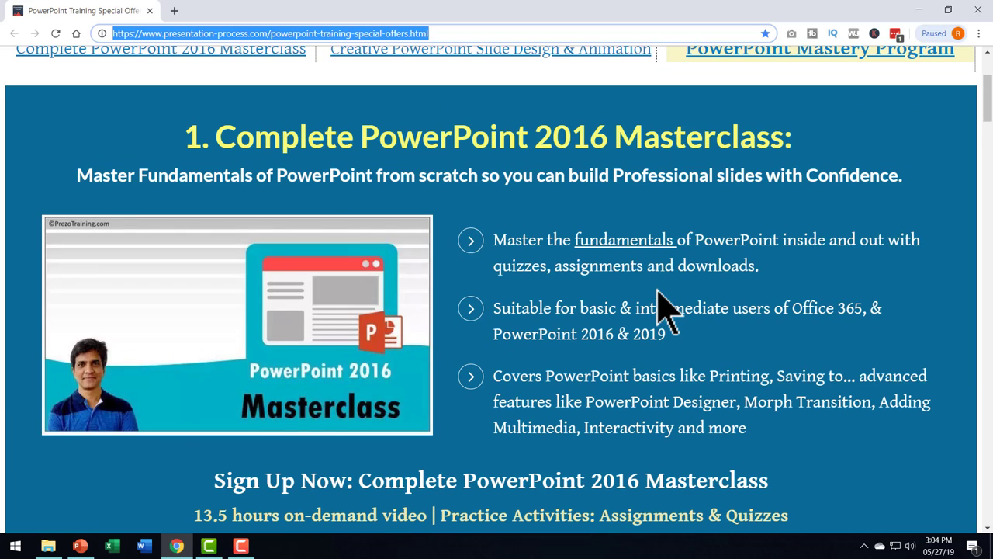